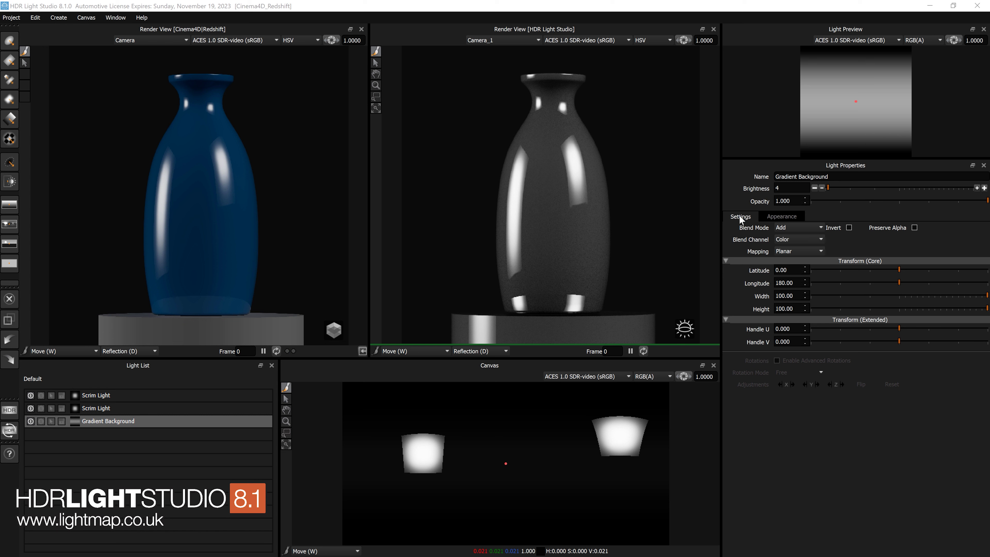
Step: Review the Settings and Appearance properties of the Gradient Background light
click(785, 215)
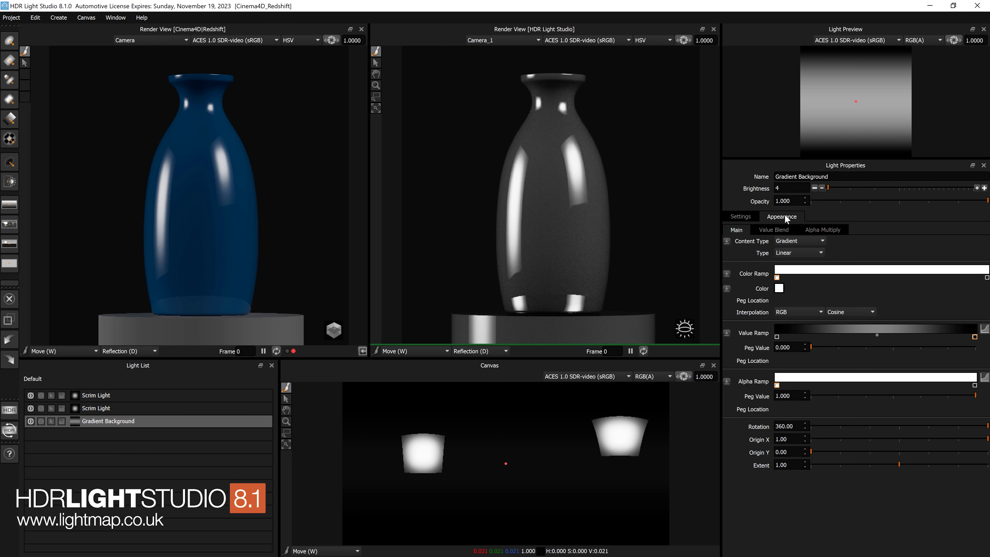
click(740, 218)
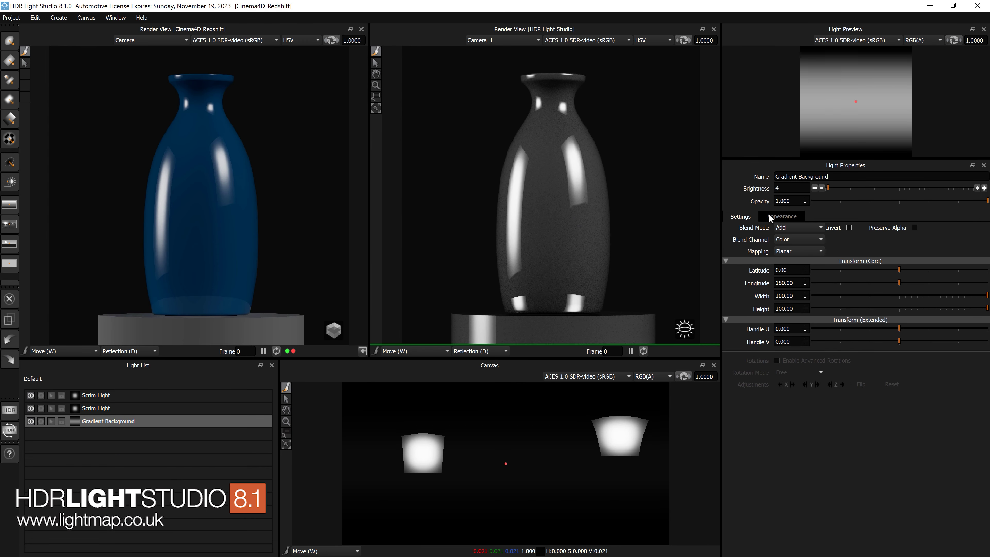
click(781, 215)
click(744, 216)
click(781, 216)
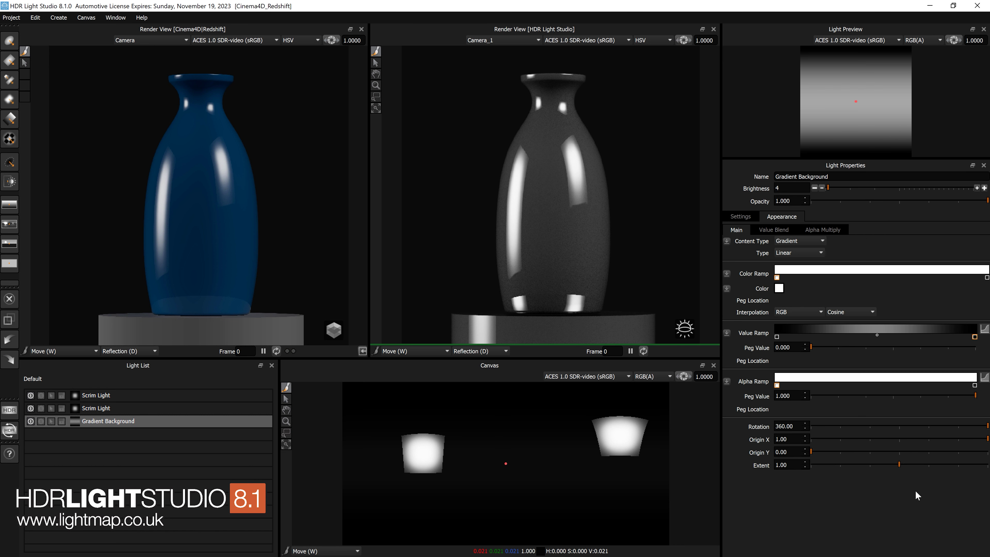
click(740, 217)
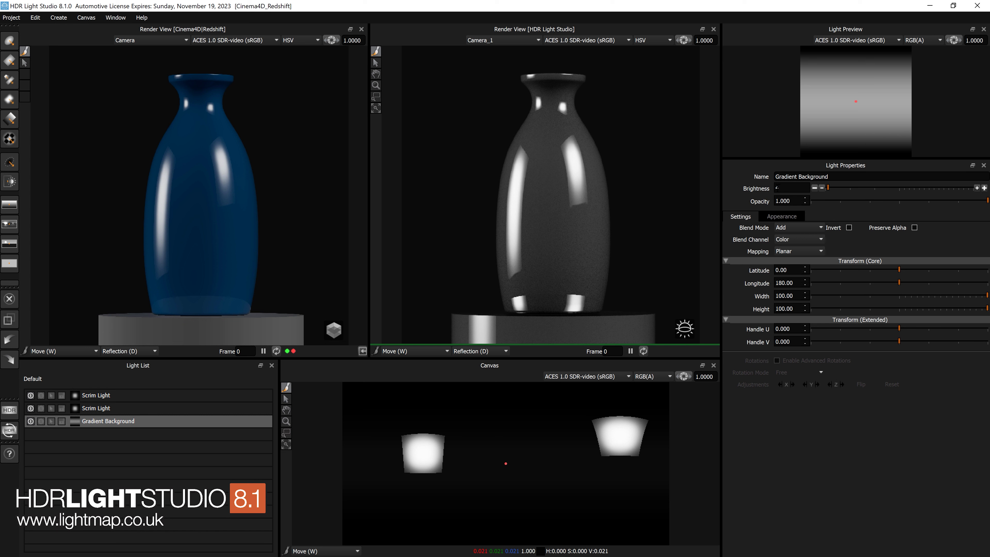
click(781, 218)
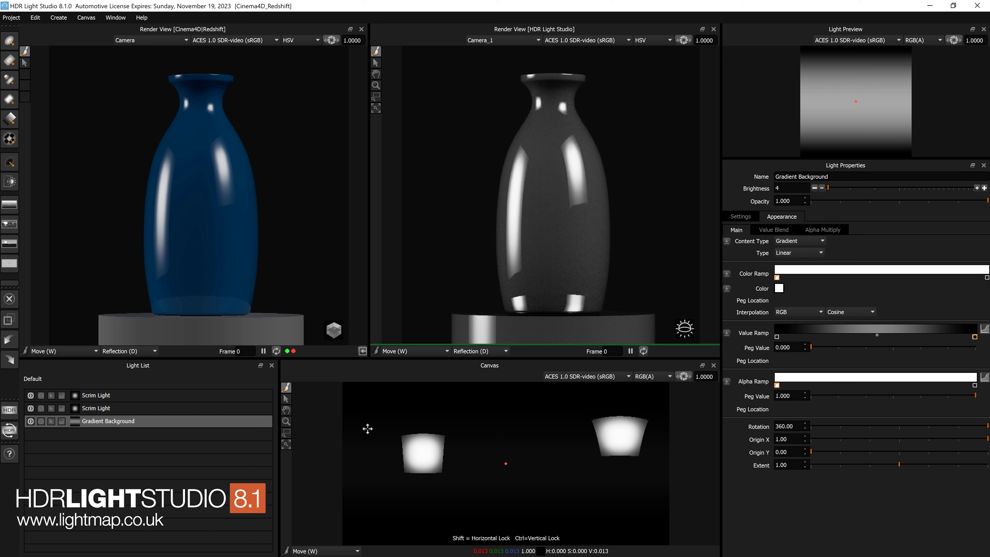
Step: Select the second Scrim Light and move its reflection to the vase's upper right shoulder in the HDR Light Studio render view
click(166, 408)
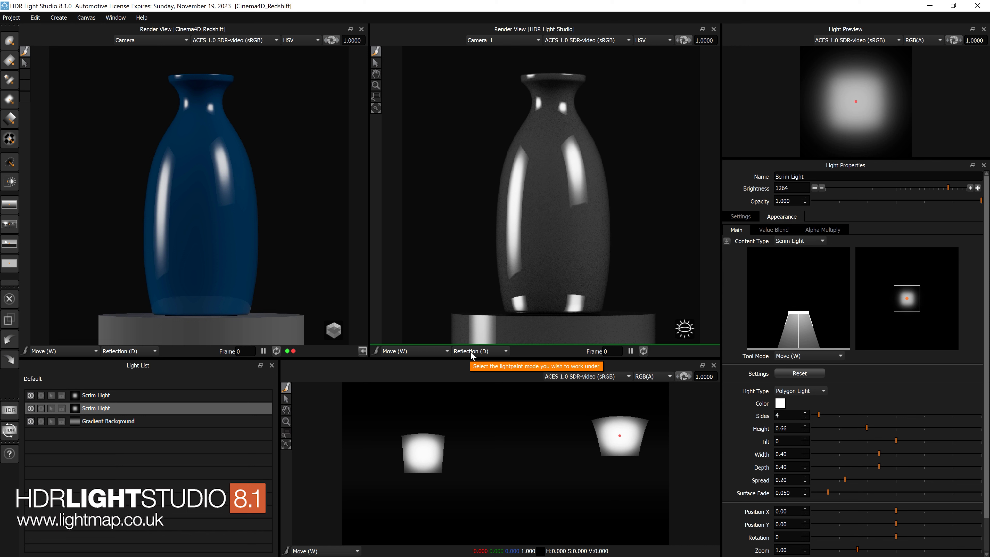
click(549, 218)
click(569, 204)
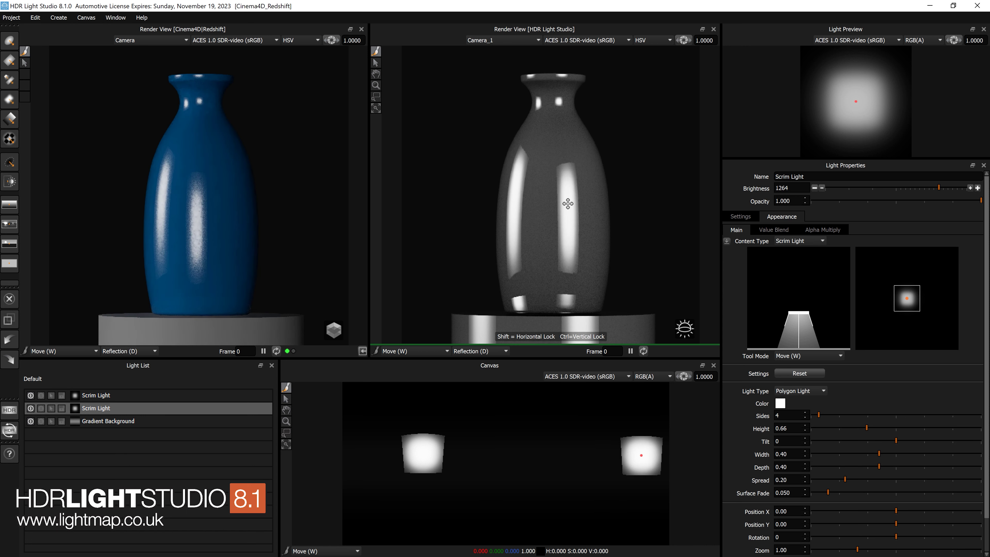
click(573, 190)
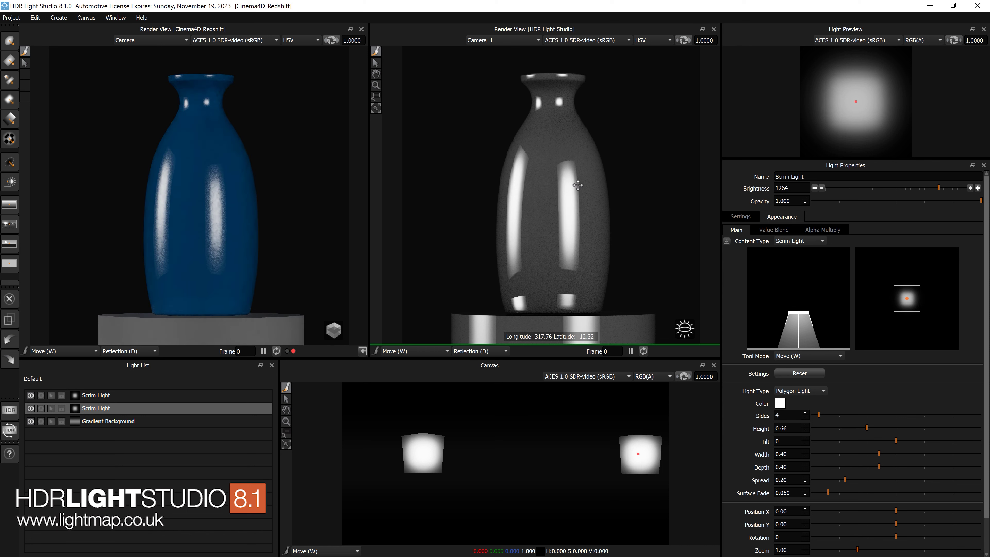
click(578, 169)
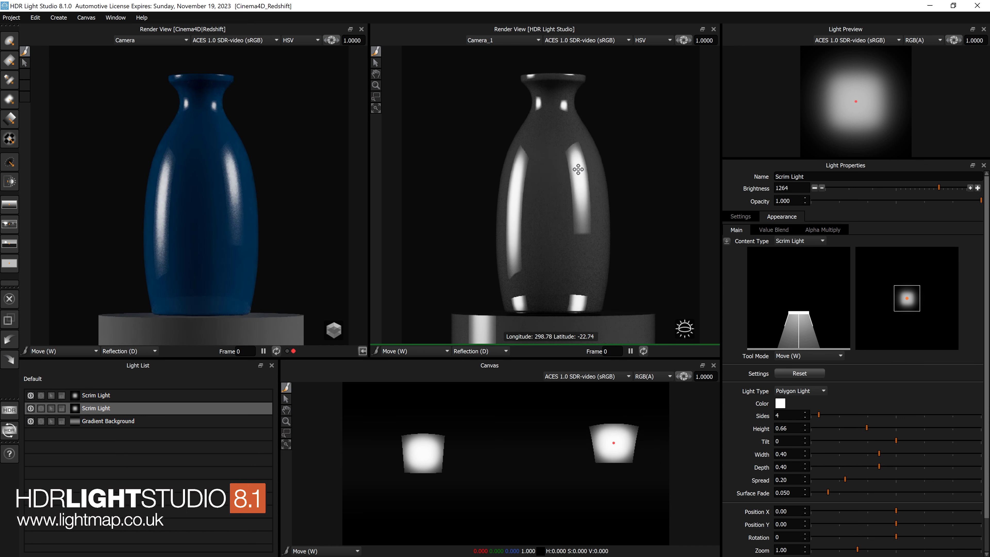
click(580, 164)
click(582, 163)
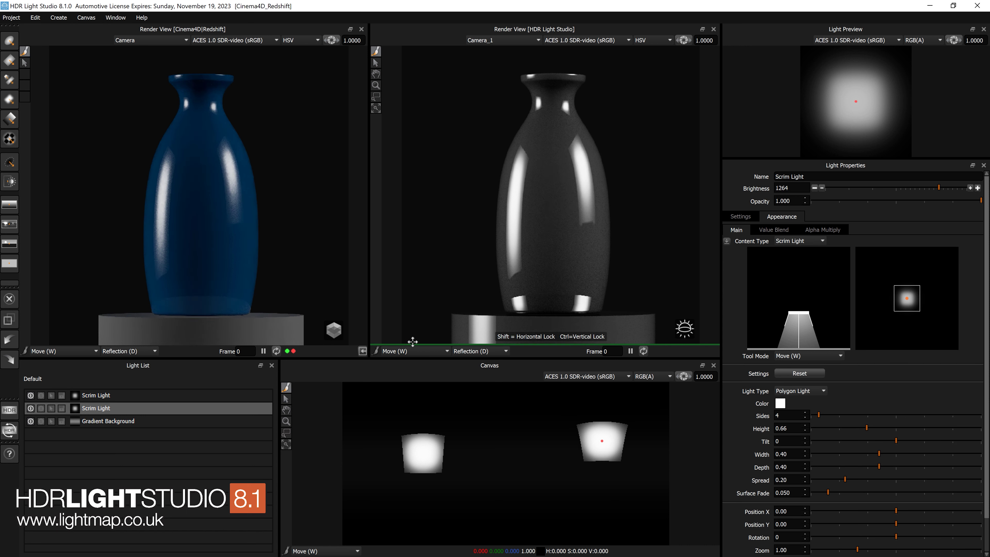
Step: Set the HDR Light Studio render view's tool to Move Rel and shift the scrim light relative to its current position
click(417, 350)
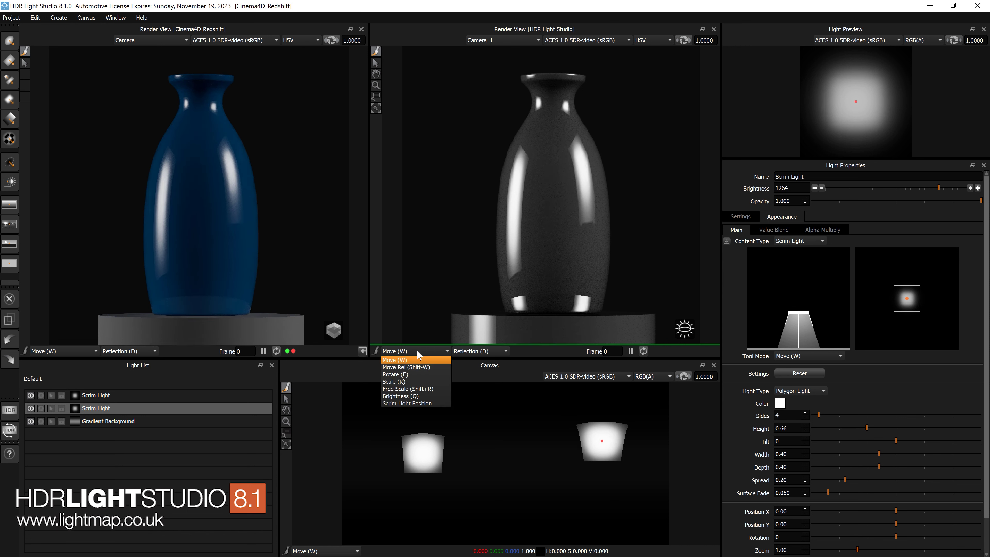
click(412, 366)
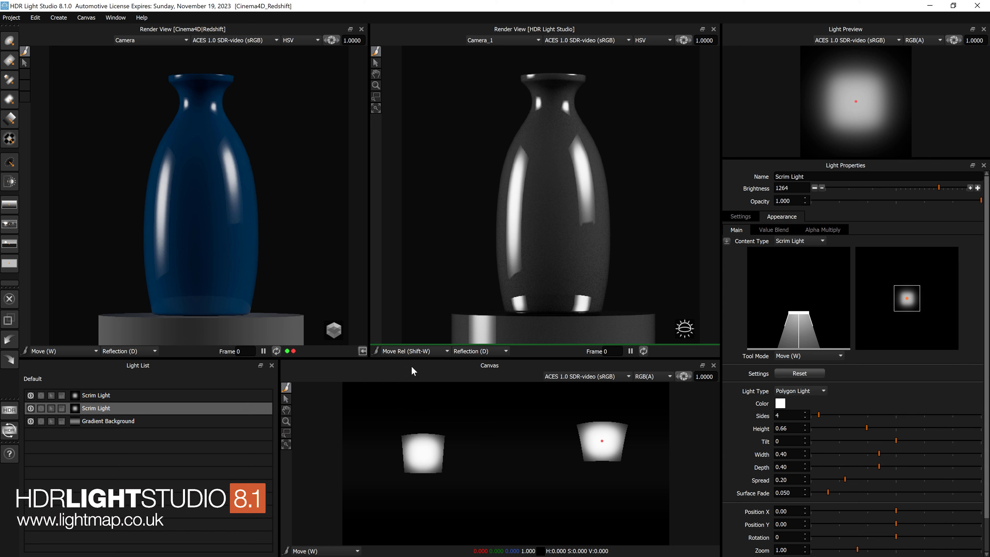
drag(570, 196, 436, 206)
Step: Try several positions for the selected scrim light on the canvas with Move, ending at the canvas's upper right area
click(308, 551)
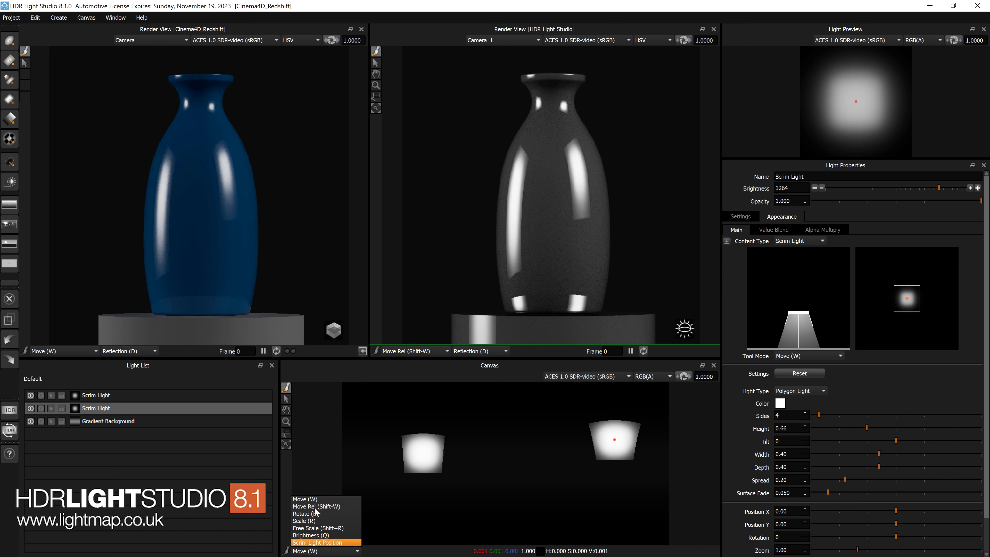
click(320, 499)
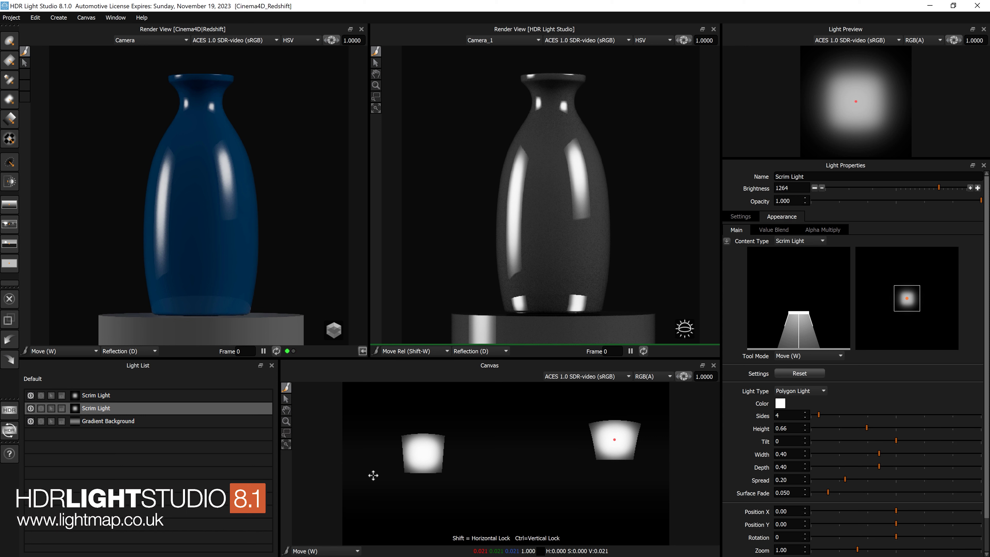
click(557, 439)
click(608, 438)
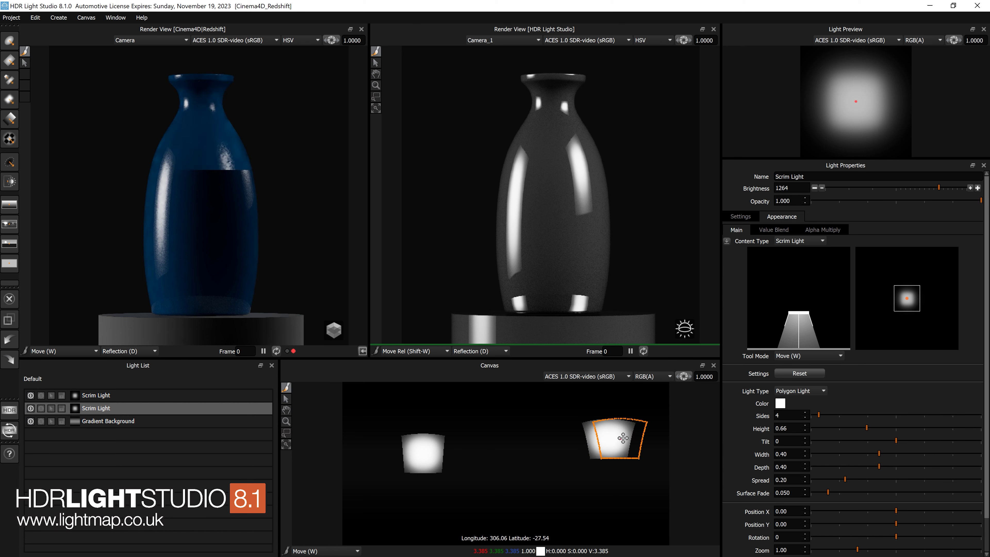
click(518, 452)
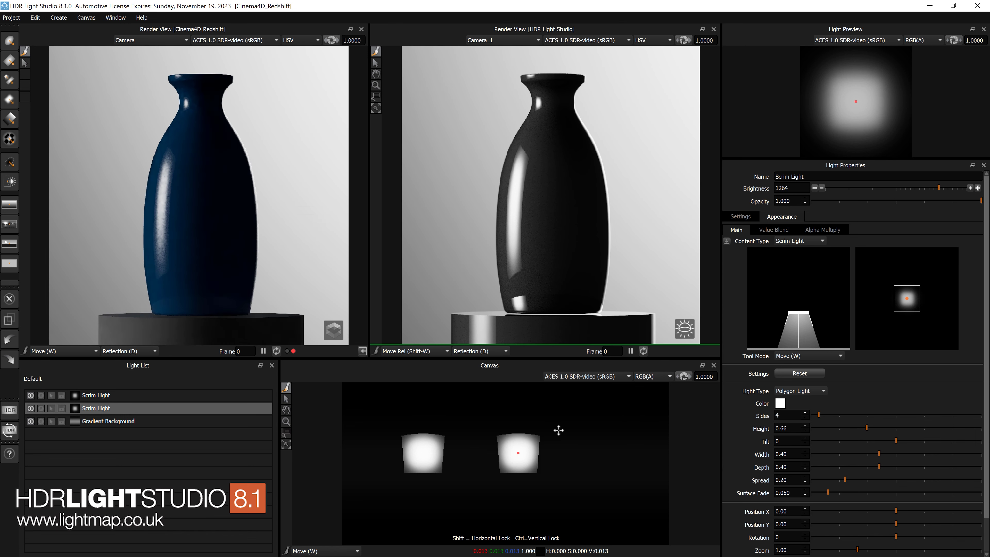
click(558, 430)
drag(608, 442, 620, 442)
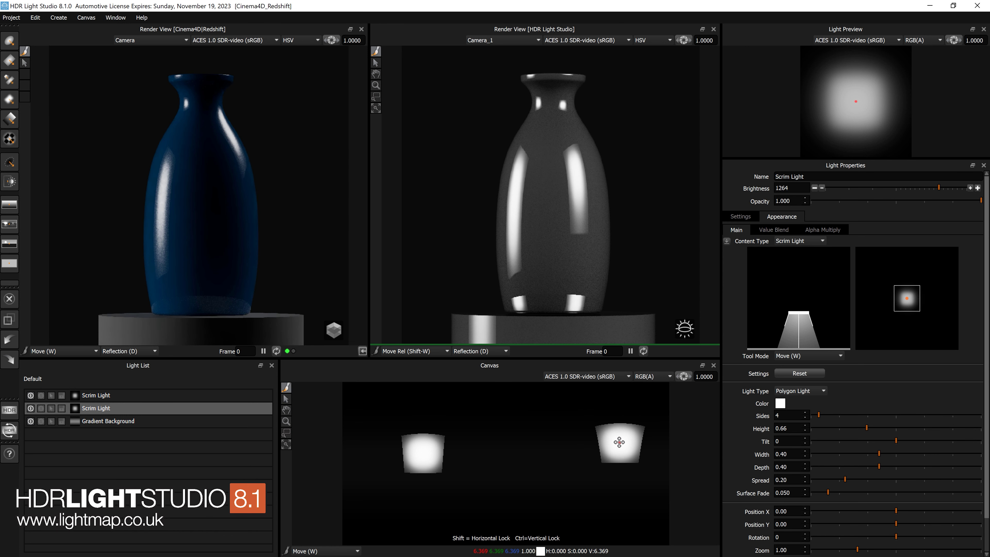
Step: Set the canvas tool to Move Rel and nudge the scrim light slightly upward from its current position
click(312, 551)
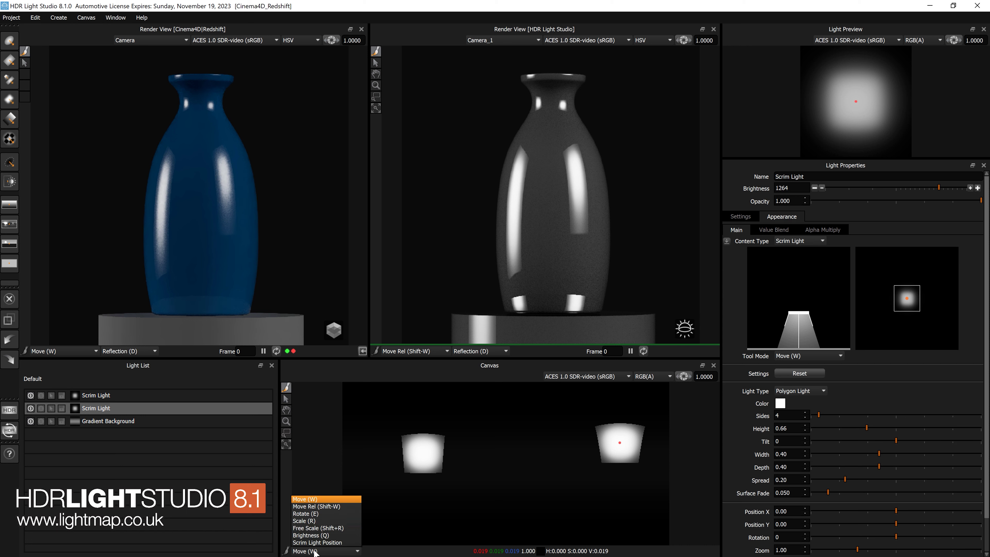
click(318, 507)
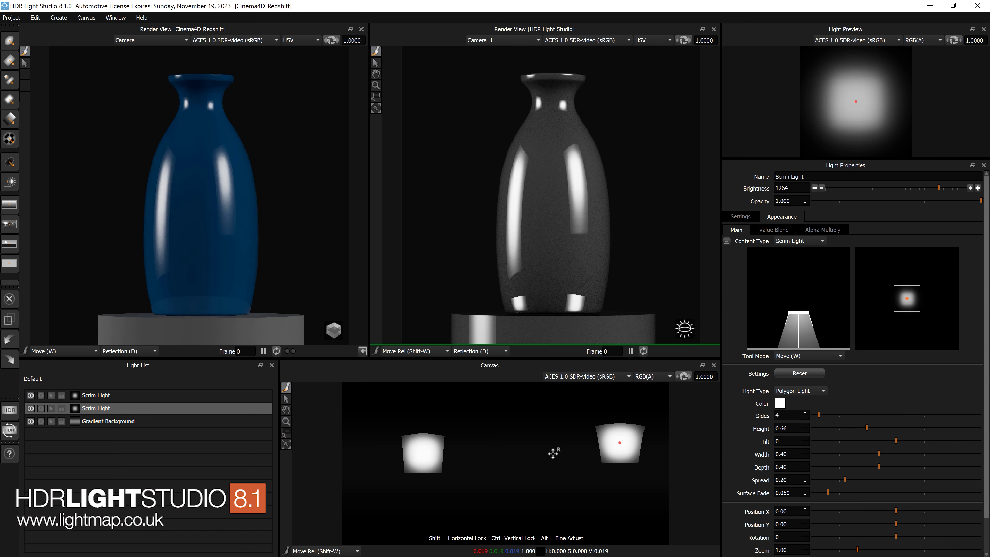
drag(517, 440, 517, 440)
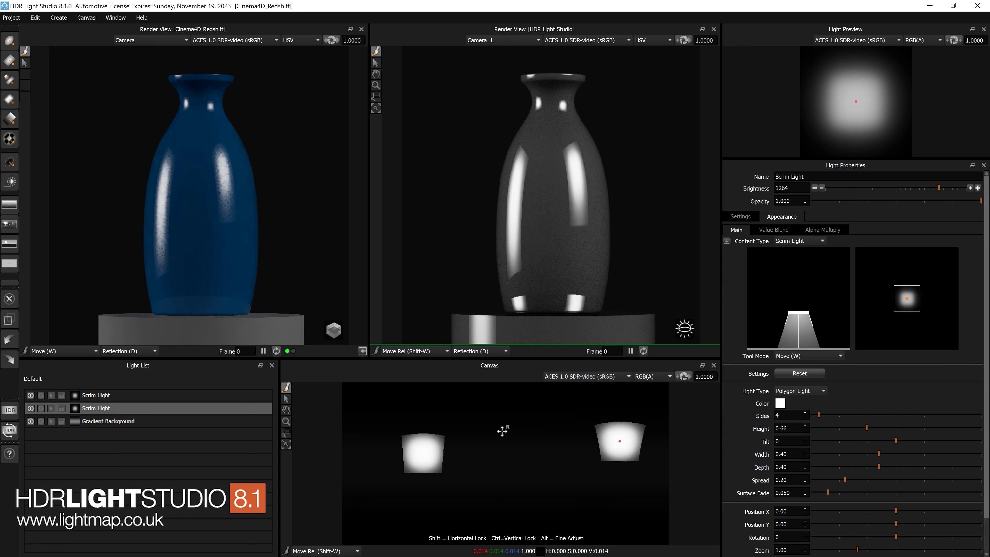
Step: Return the HDR Light Studio render view to Move and try placing the scrim light's reflection at points on the vase's rim
click(414, 350)
click(413, 357)
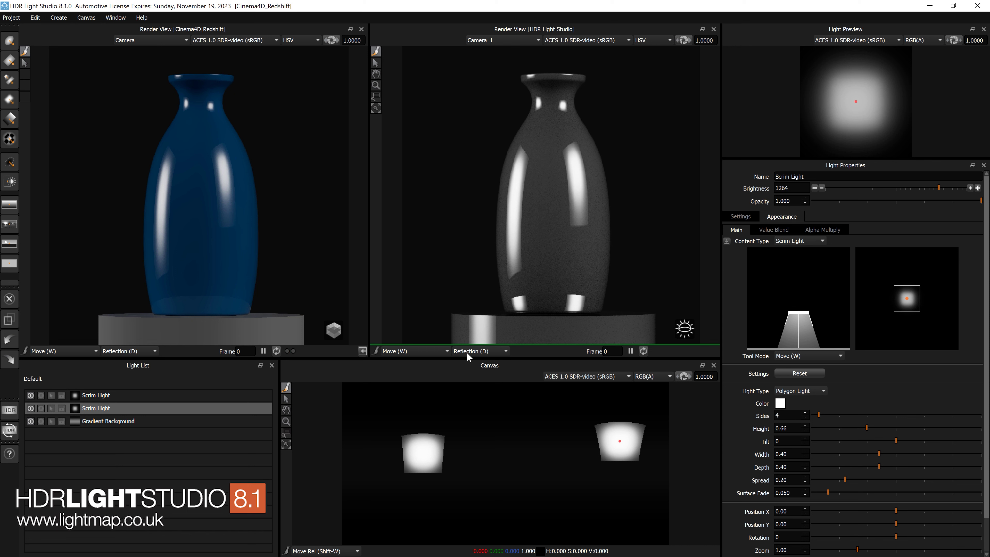
click(576, 77)
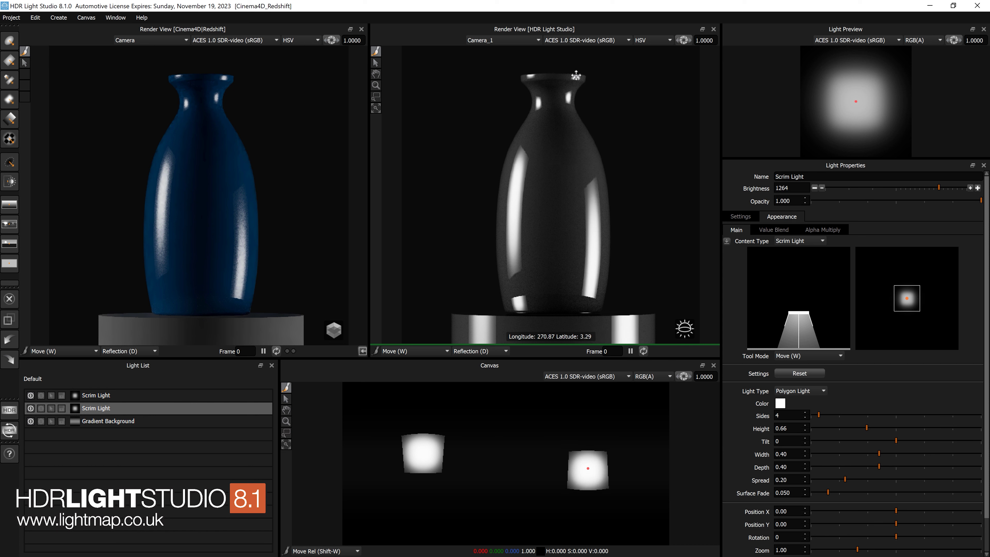
click(576, 75)
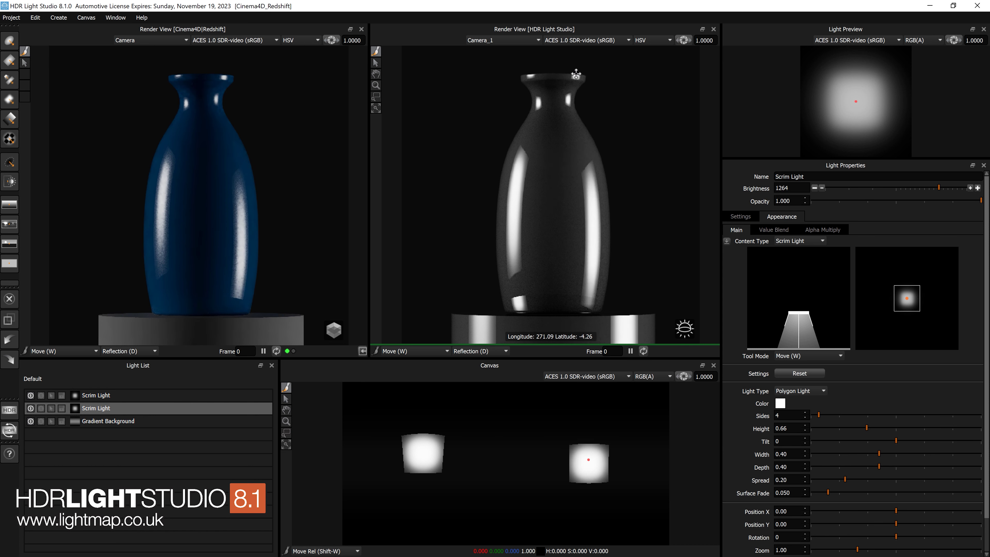
click(576, 74)
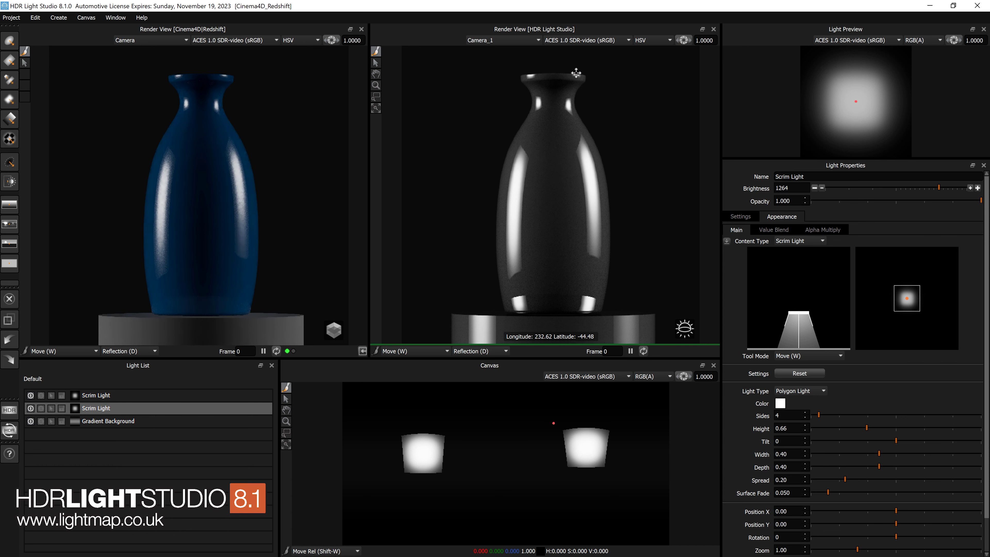
click(576, 73)
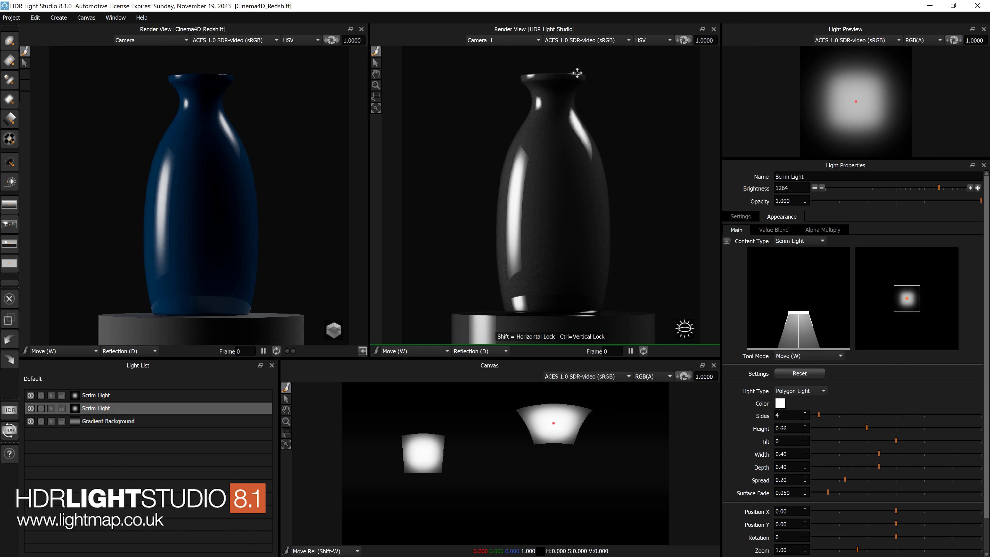
Step: Place the scrim light's reflection on the right shoulder of the vase below its neck in the HDR Light Studio render view
click(580, 143)
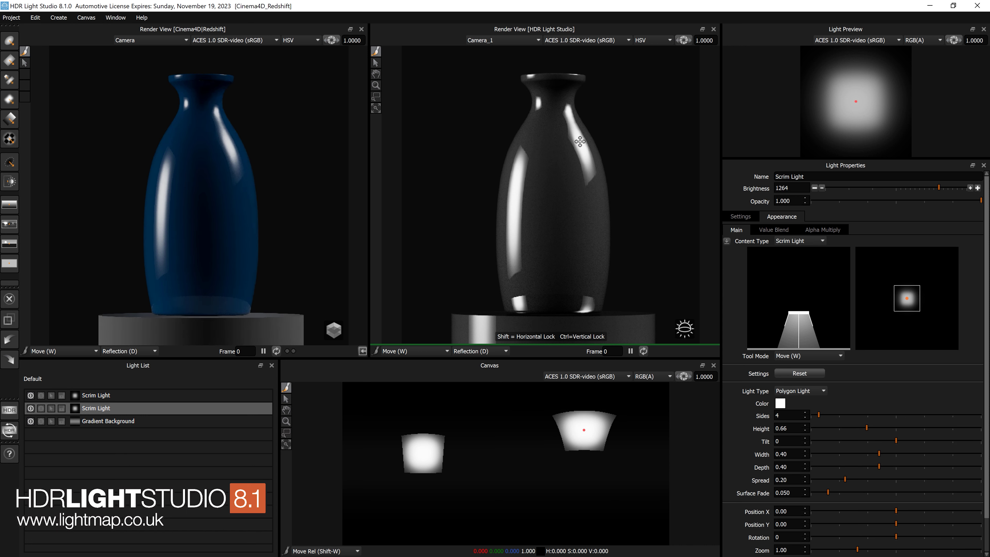
click(581, 151)
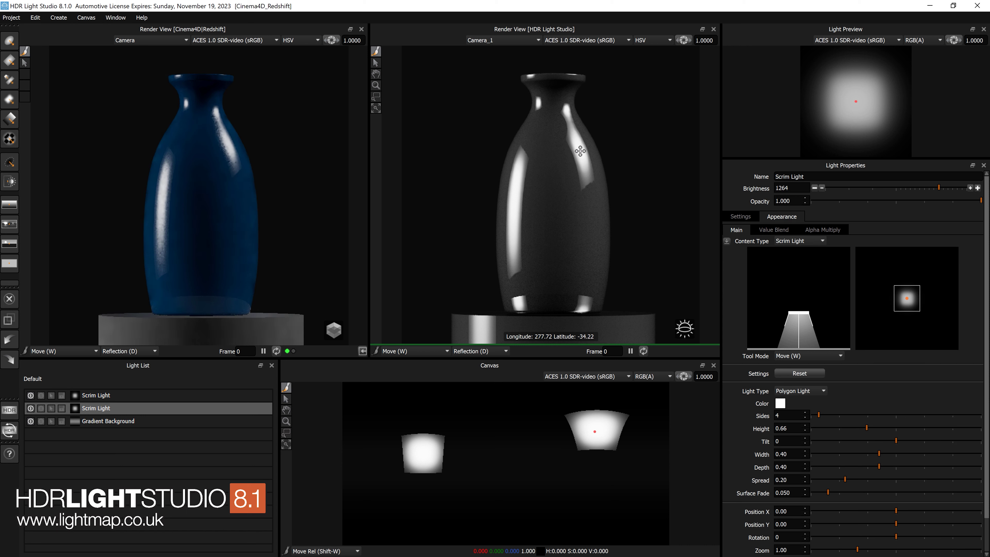
click(580, 150)
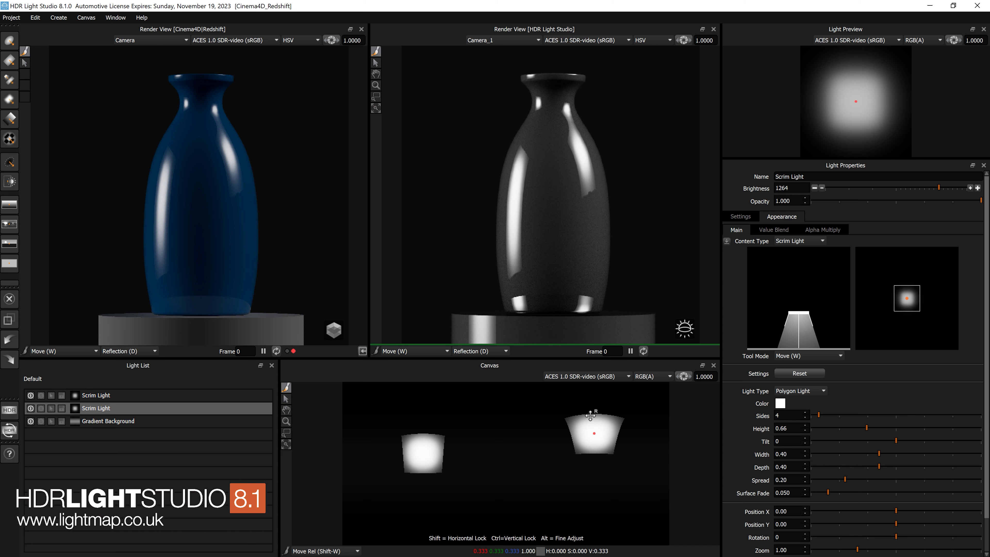
Step: Fine-tune the scrim light's position on the canvas with small Move Rel adjustments
click(634, 437)
drag(634, 438, 634, 433)
drag(634, 431, 637, 436)
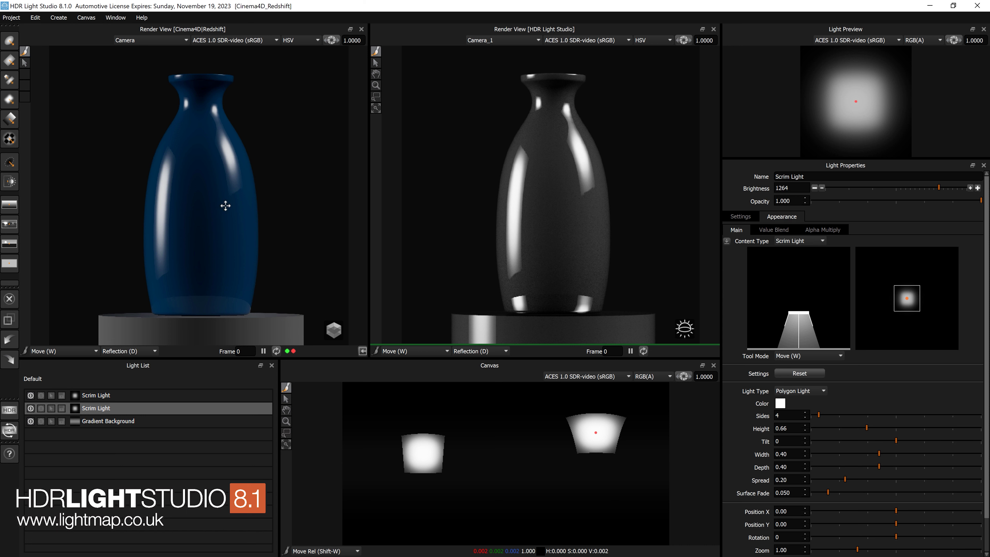
Step: Reposition the scrim light on the vase's shoulder in the Cinema4D render view and nudge it with Move Rel in the HDR Light Studio render view
click(237, 205)
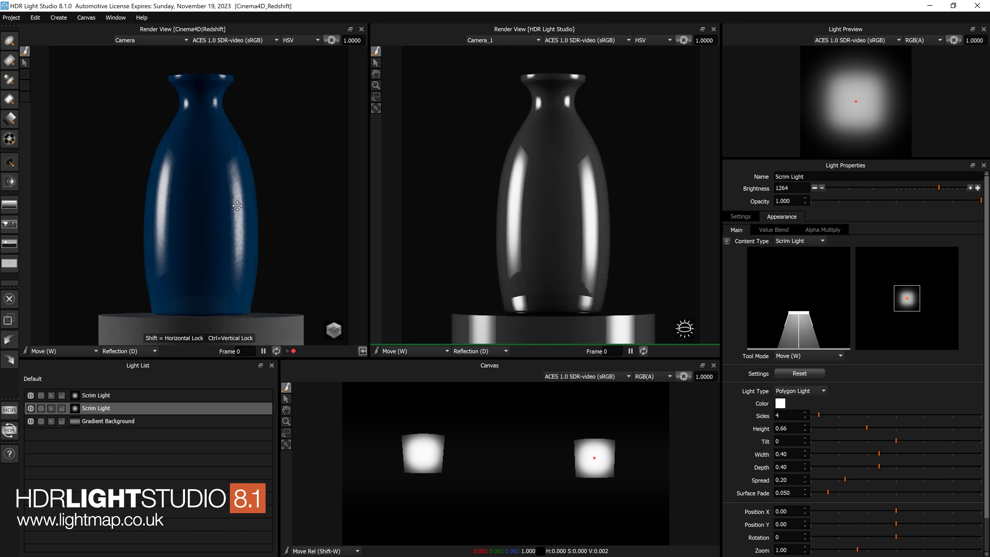
drag(215, 144, 261, 167)
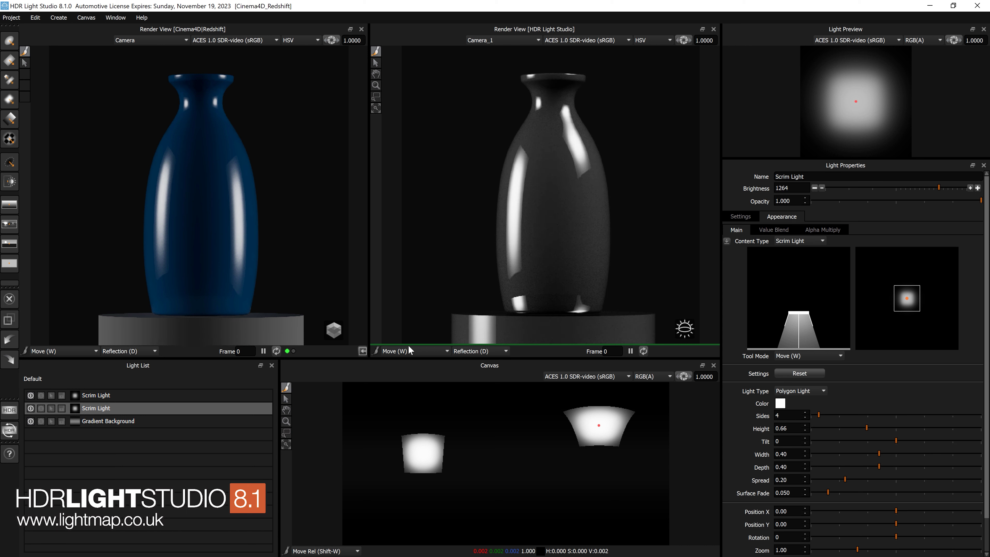
click(411, 354)
click(409, 367)
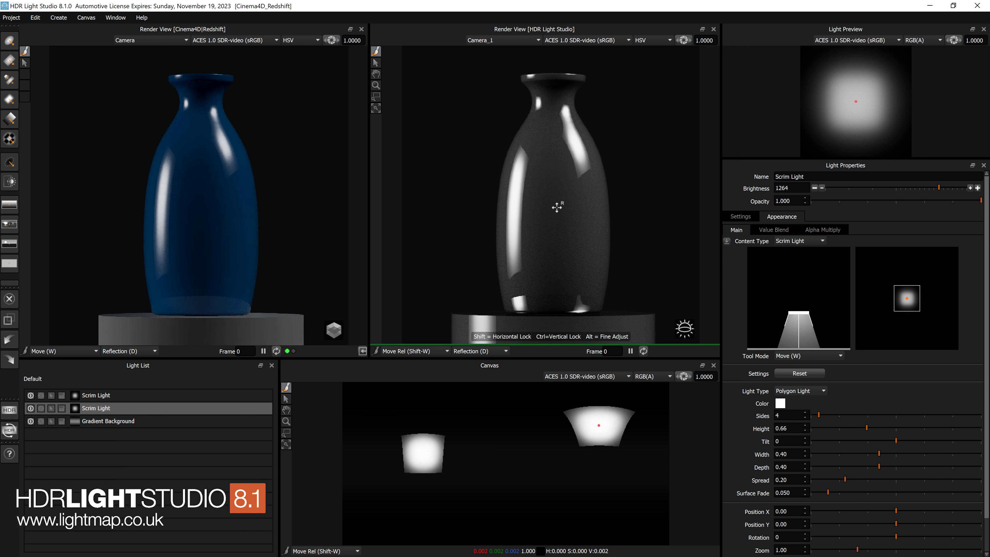
click(572, 186)
drag(571, 186, 573, 186)
Step: Switch the HDR Light Studio render view's tool to Move and back to Move Rel
click(409, 352)
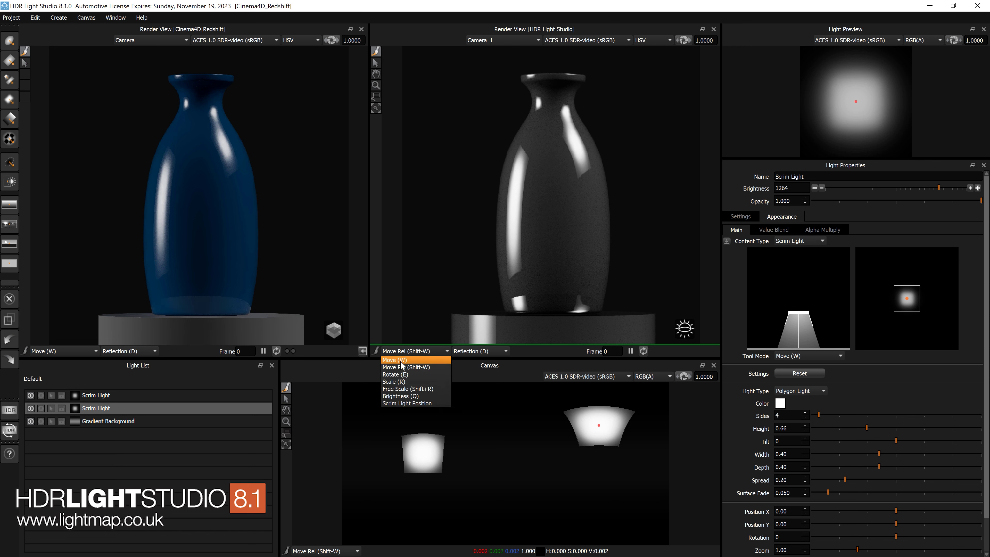
click(395, 360)
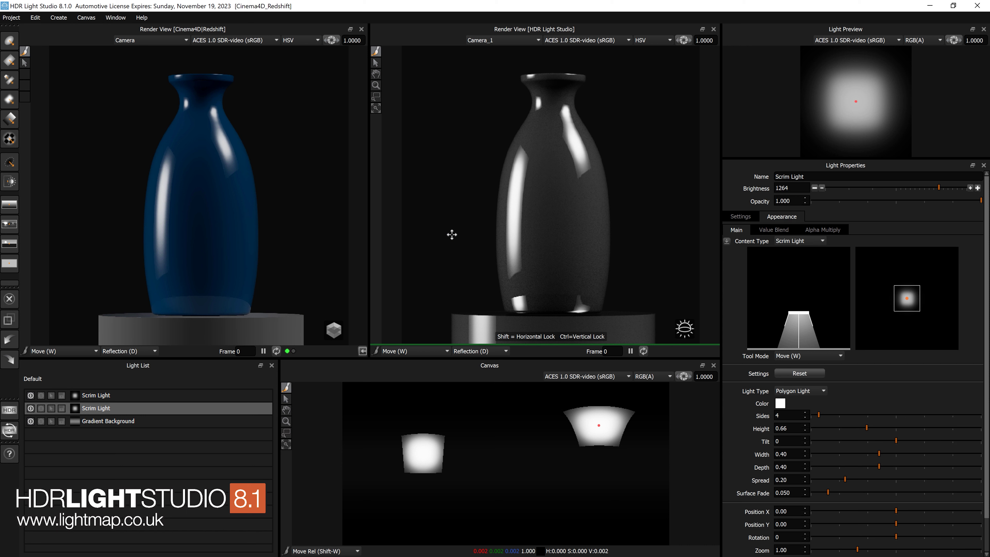
click(412, 351)
click(408, 367)
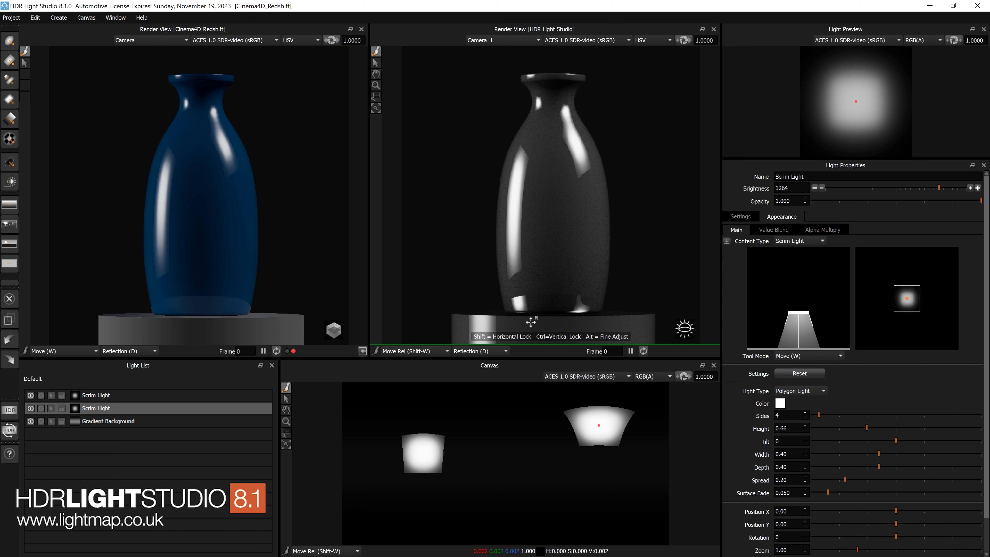
Step: Slide the scrim light's reflection horizontally across the vase in the HDR Light Studio render view using Move with horizontal lock, ending on the right shoulder
click(407, 351)
click(406, 360)
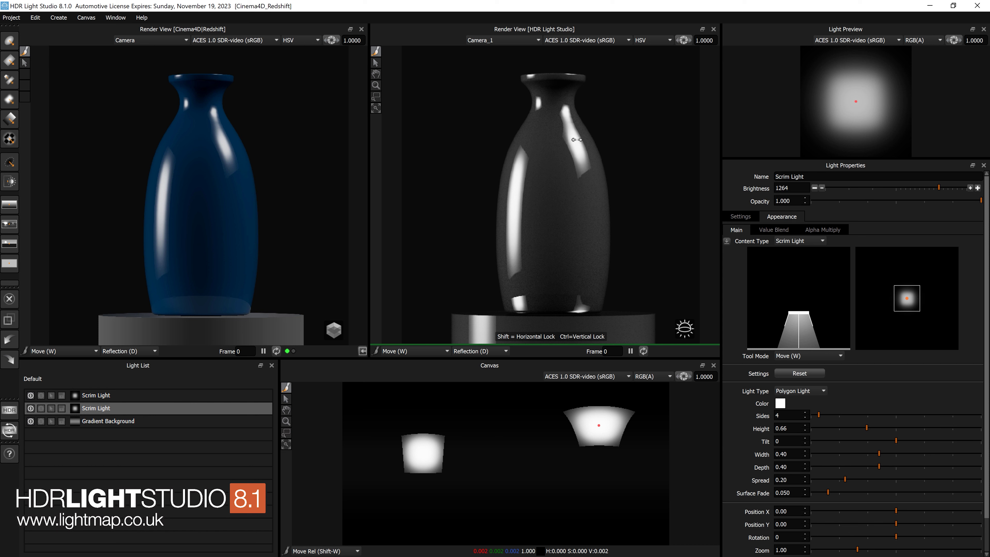
key(shift)
shift+click(577, 149)
shift+drag(572, 149, 543, 148)
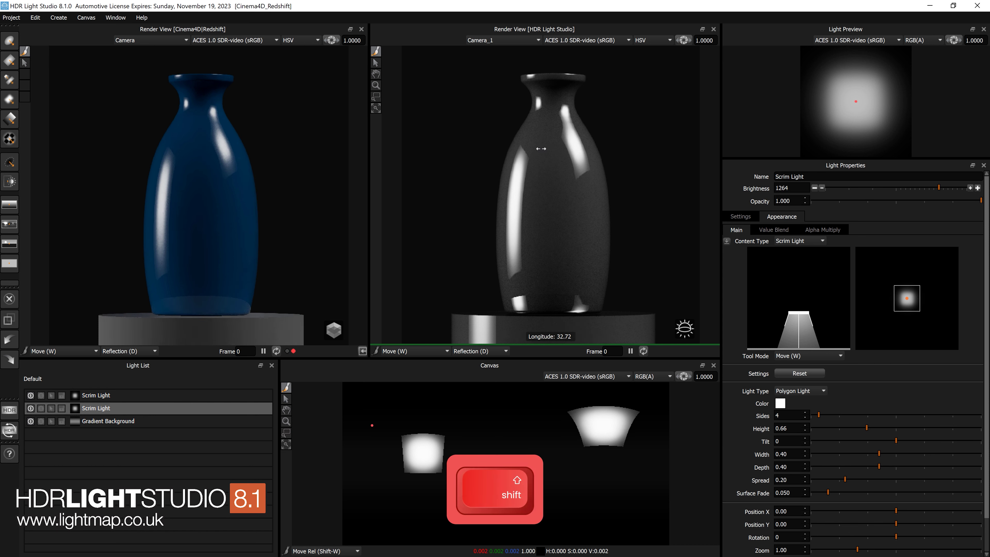
shift+click(592, 149)
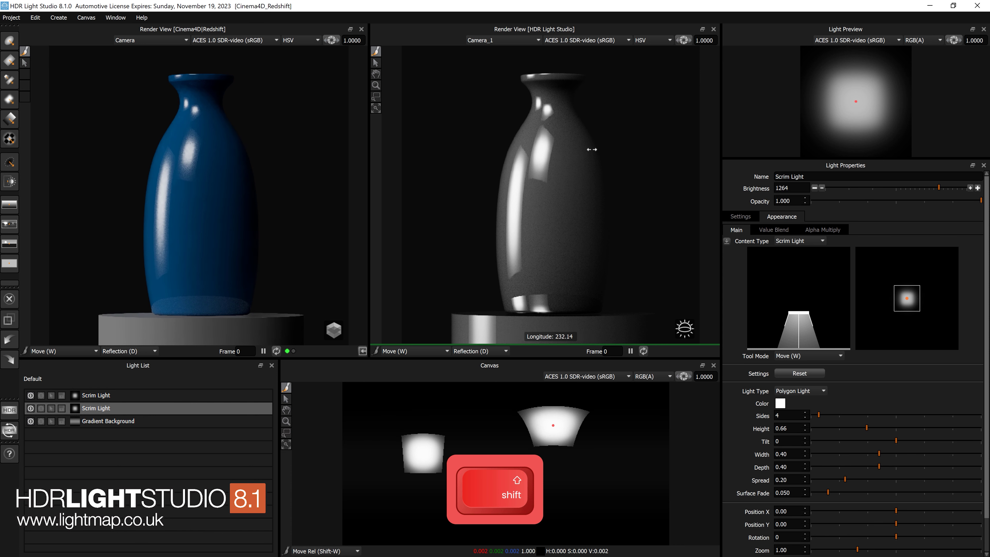
shift+click(569, 149)
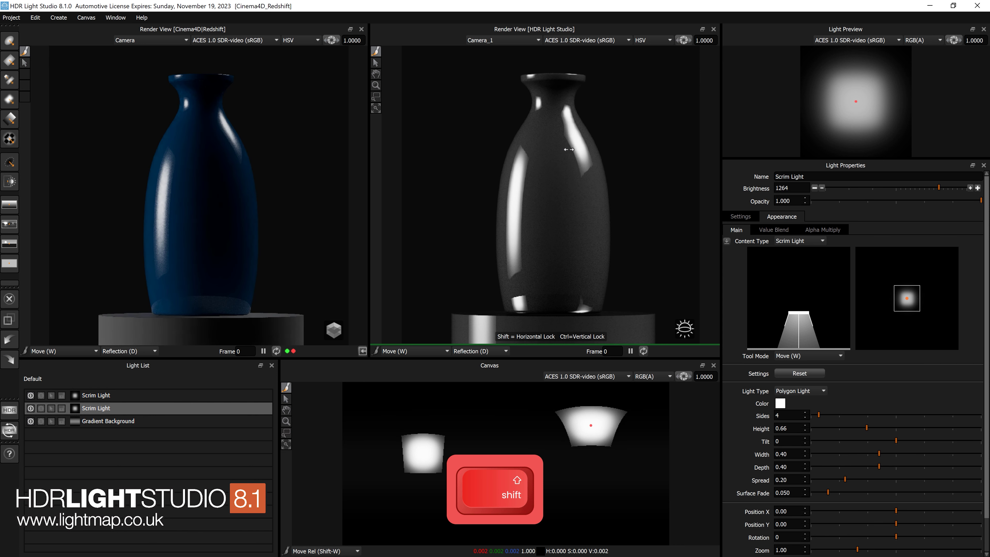
shift+click(562, 150)
shift+click(537, 151)
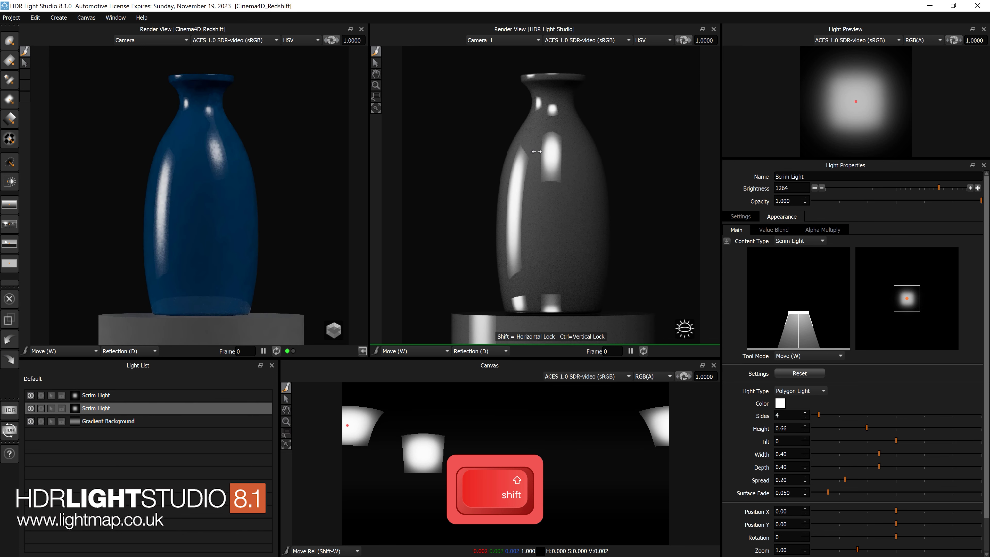
shift+click(556, 147)
shift+click(575, 142)
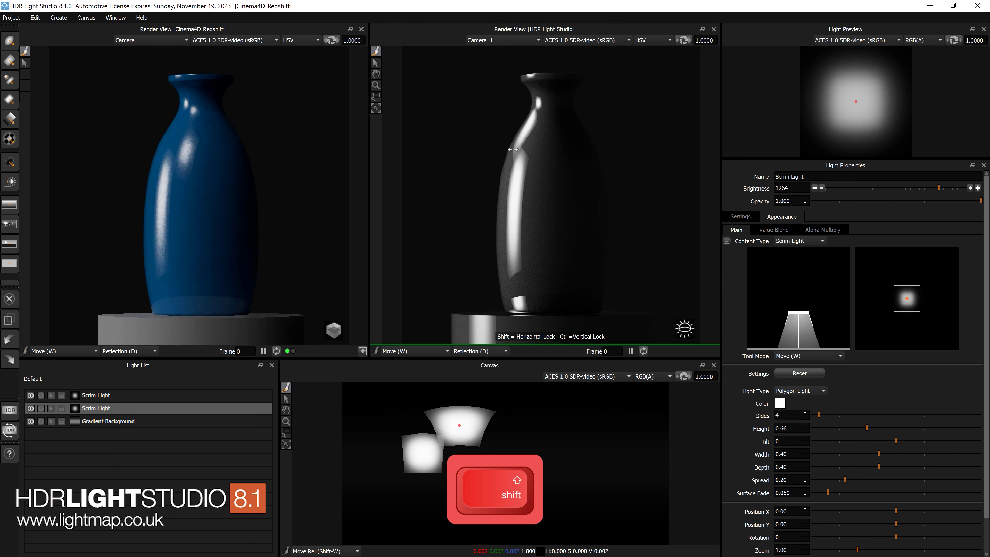
shift+click(575, 142)
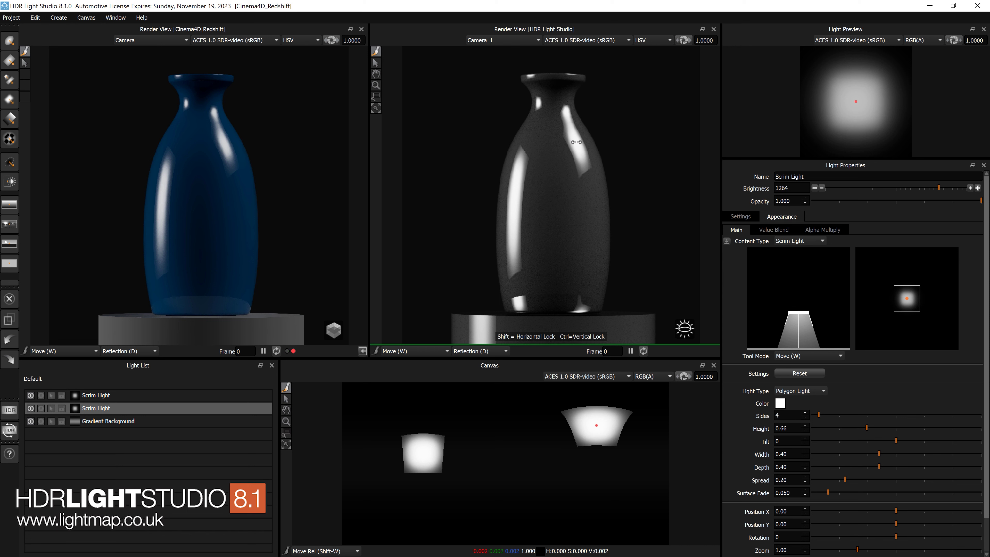
Step: Lower the scrim light's reflection along the vase's right side with vertical lock, to a latitude of about -22.3
key(ctrl)
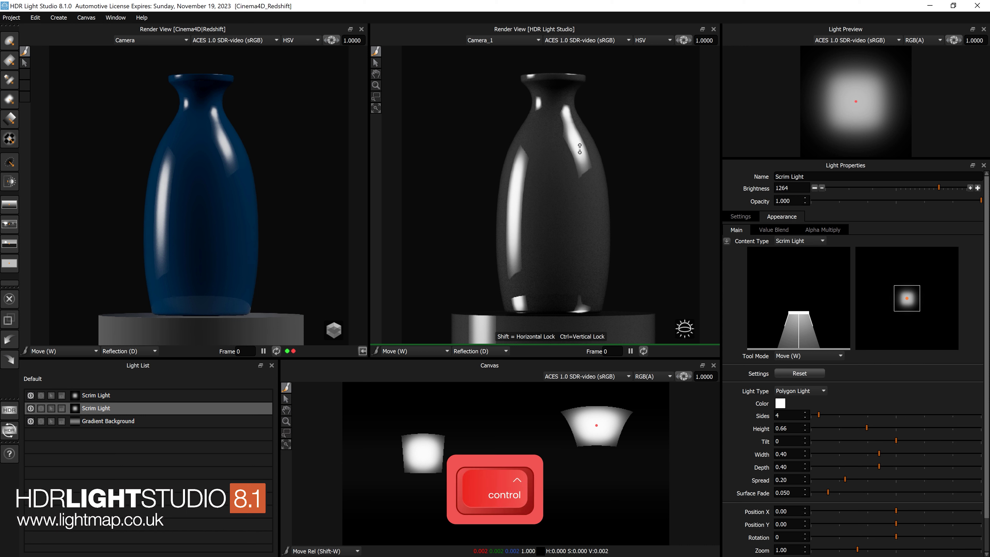
ctrl+drag(591, 130, 592, 156)
ctrl+drag(591, 196, 588, 163)
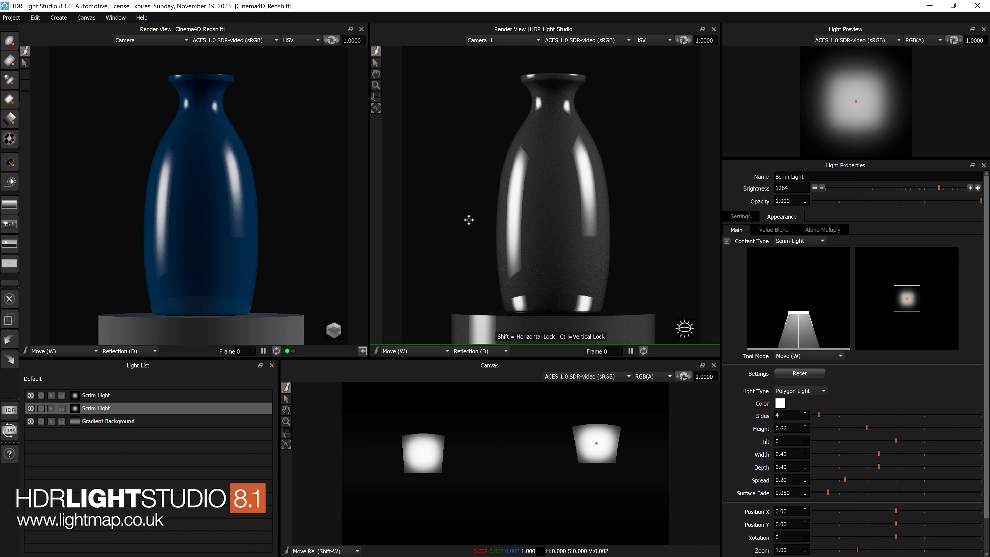
Step: Tilt the scrim light slightly with the Rotate tool in the HDR Light Studio render view, including a fine adjustment
click(418, 350)
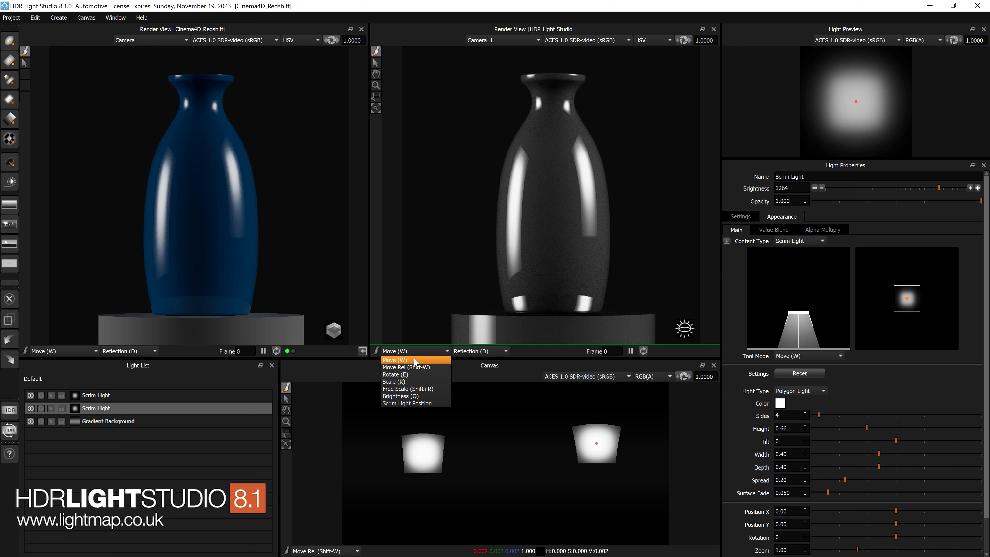
click(409, 375)
mouse_move(583, 247)
mouse_down()
mouse_move(627, 248)
mouse_move(590, 250)
mouse_up()
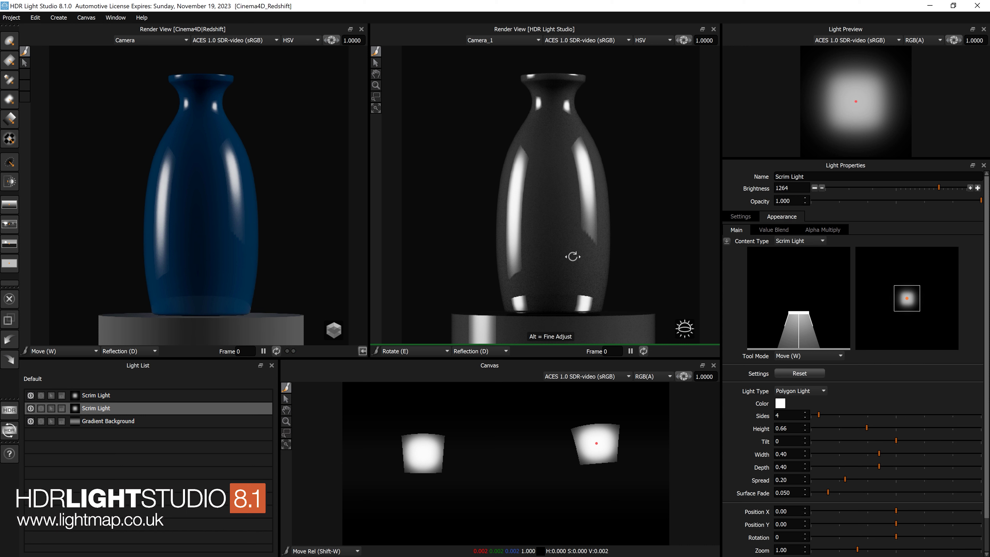
mouse_move(572, 258)
alt+mouse_down()
mouse_move(584, 258)
mouse_move(543, 259)
mouse_move(595, 255)
mouse_move(559, 257)
mouse_move(570, 256)
alt+mouse_up()
Step: Reset the scrim light's rotation to 0.00 in its settings and return to the appearance properties
click(744, 215)
double_click(758, 339)
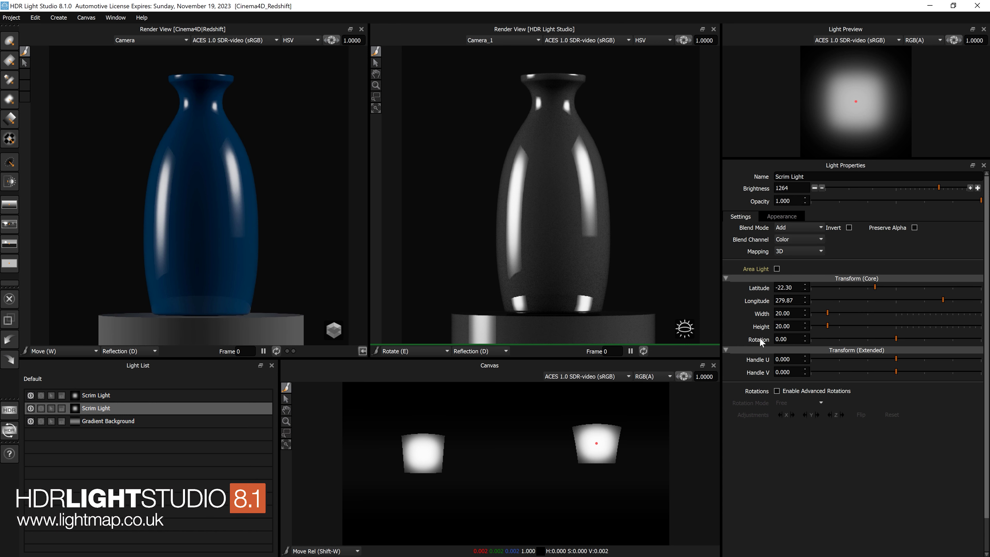
click(775, 217)
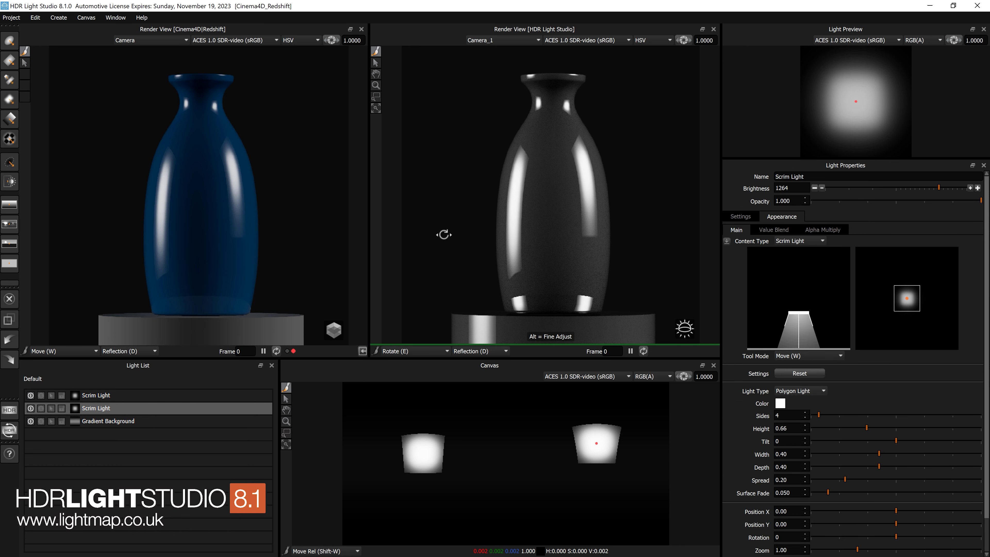
Step: Enlarge the scrim light with the Scale tool in the HDR Light Studio render view and refine its size with fine adjustment
click(411, 351)
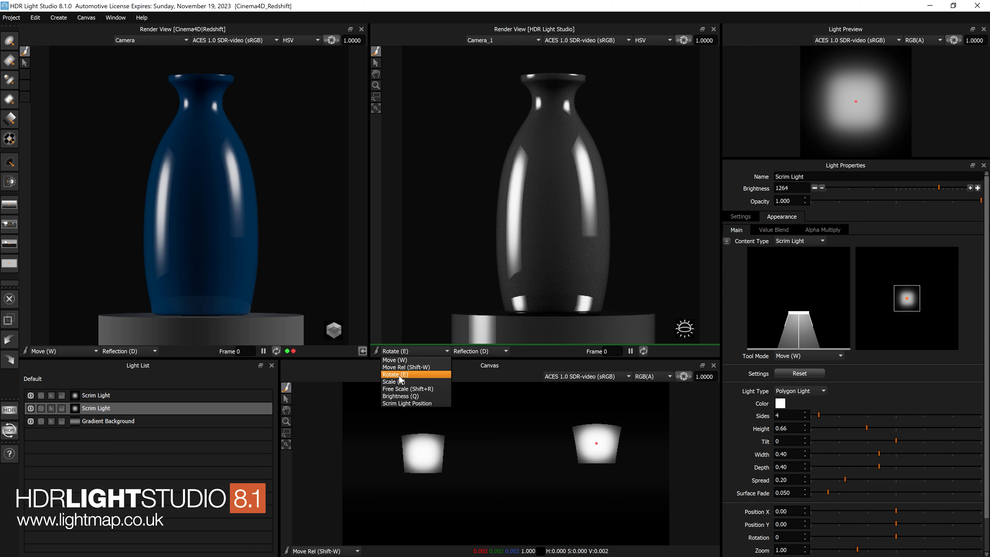
click(401, 382)
mouse_move(585, 204)
mouse_down()
mouse_move(605, 201)
mouse_move(594, 201)
mouse_up()
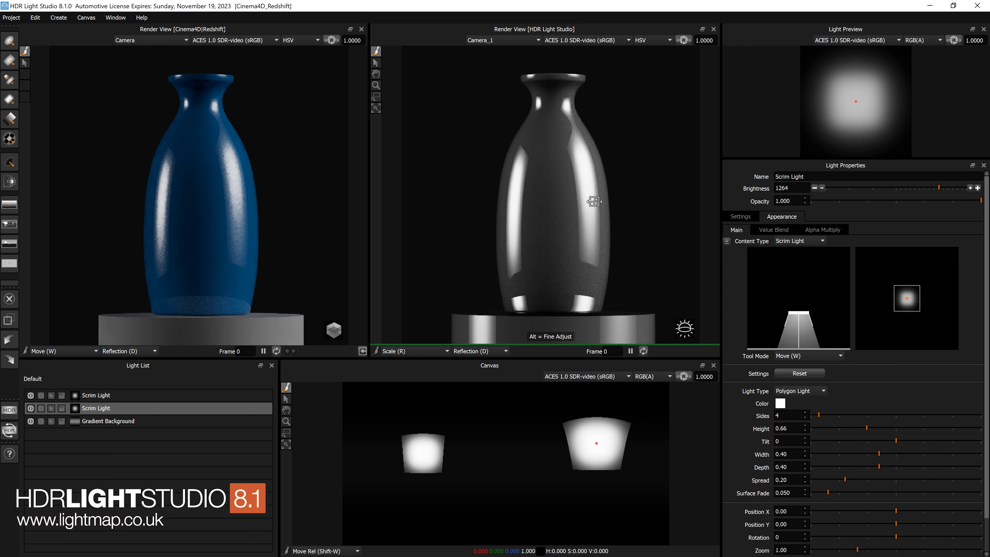
key(alt)
alt+drag(587, 225, 590, 255)
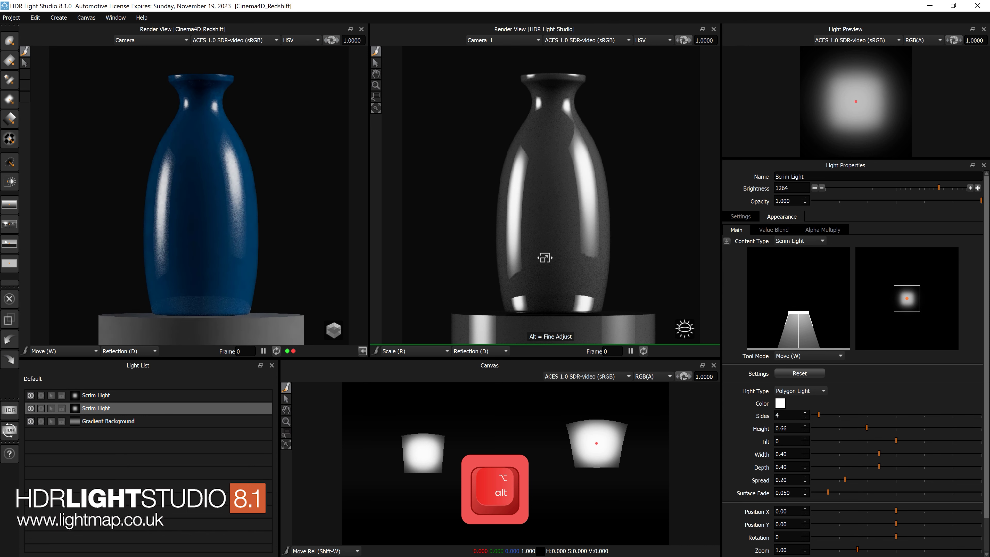
Step: Set the tool to Free Scale in both the HDR Light Studio render view and the canvas
click(410, 350)
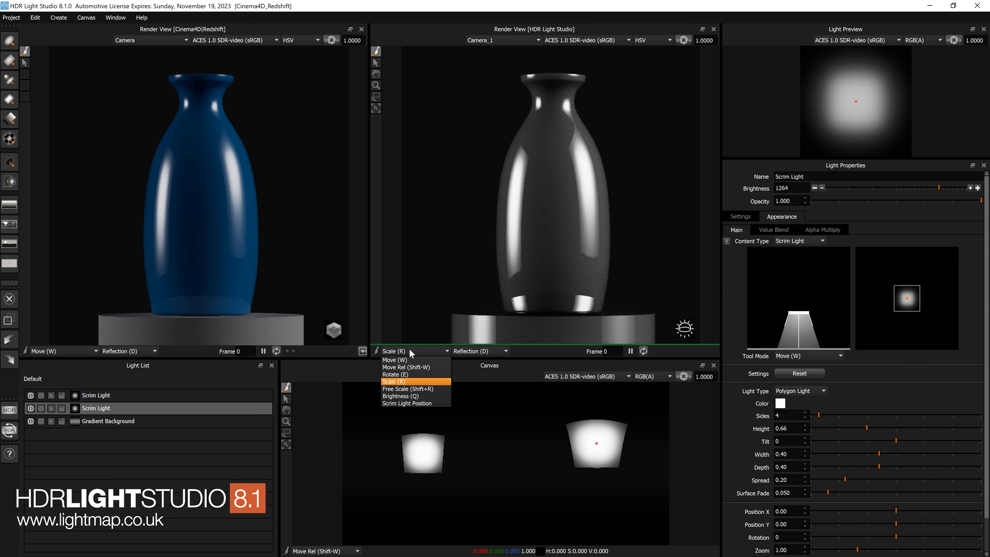
click(414, 389)
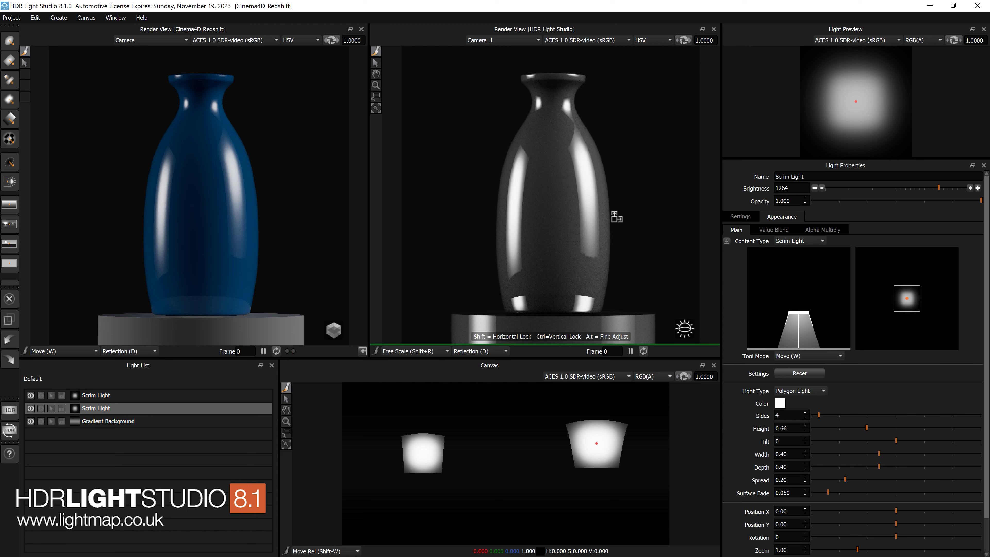
click(319, 550)
click(318, 528)
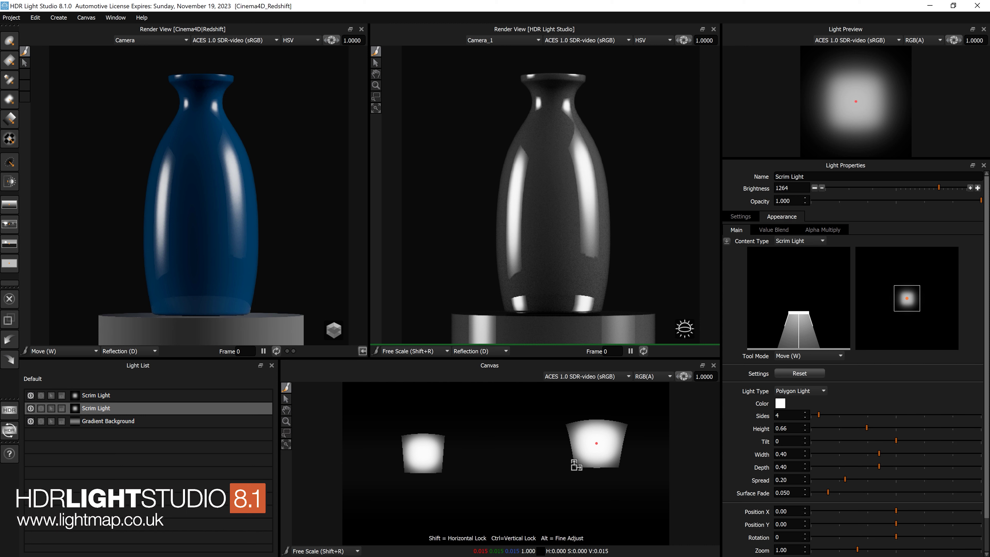
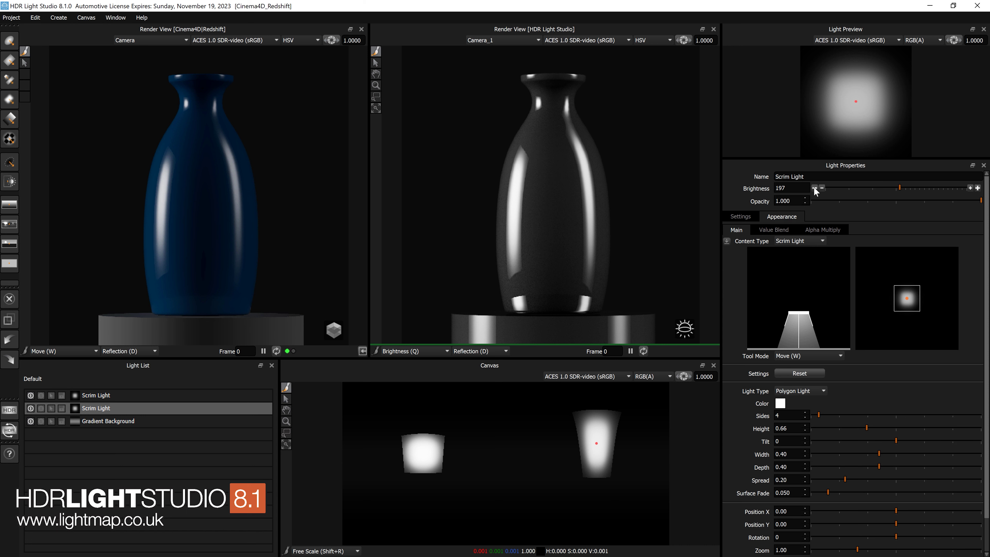
Step: Raise the scrim light's brightness in coarse steps to 1580 and lower it in coarse steps to 395
click(978, 189)
click(978, 189)
click(978, 188)
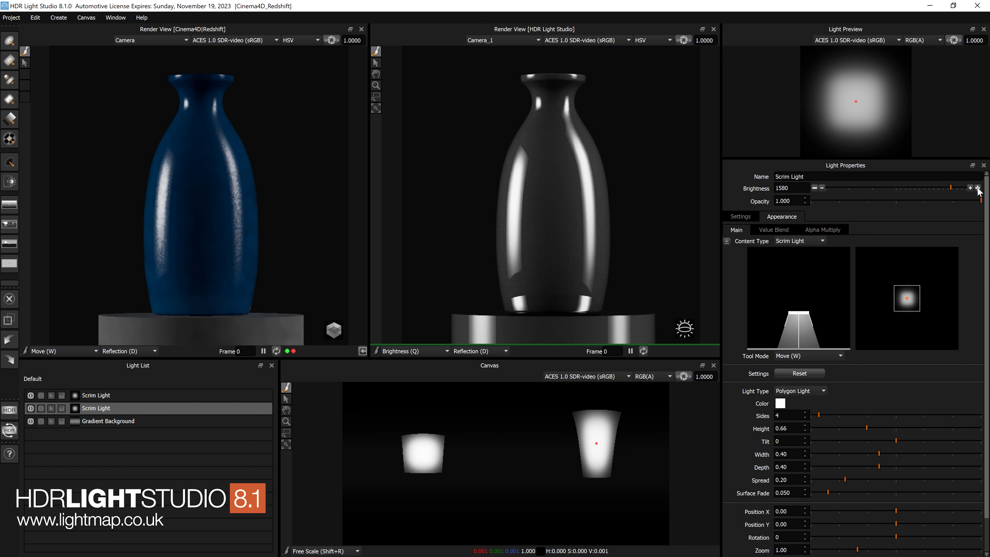
click(815, 189)
click(815, 189)
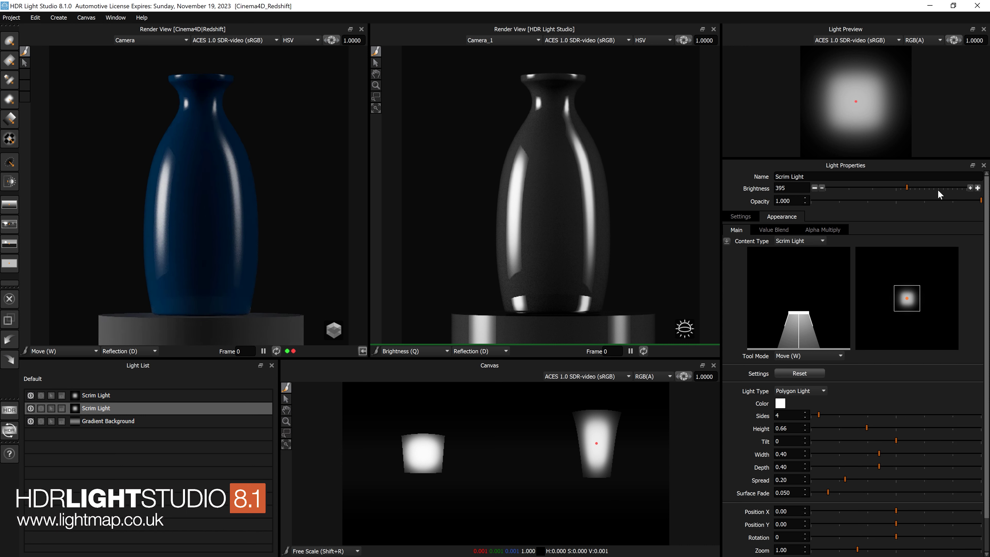
Step: Vary the scrim light's brightness in finer increments up to 702 and back down, ending at 488
click(971, 188)
click(971, 189)
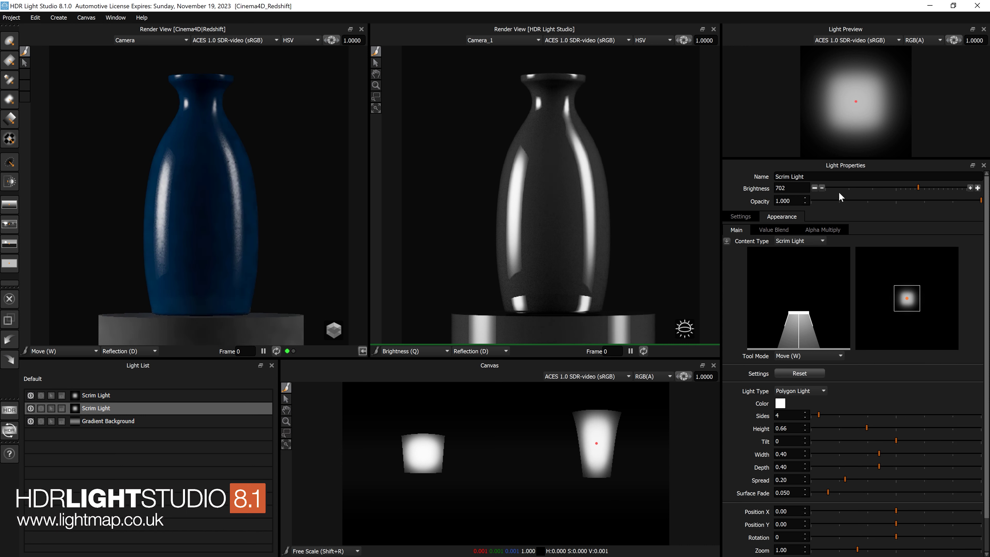
click(823, 189)
click(850, 188)
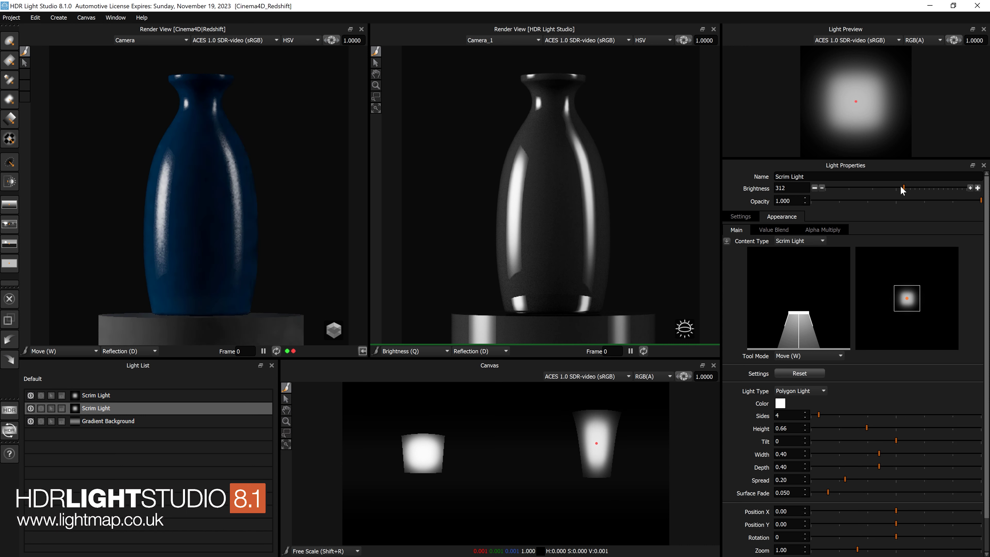
drag(896, 188, 911, 187)
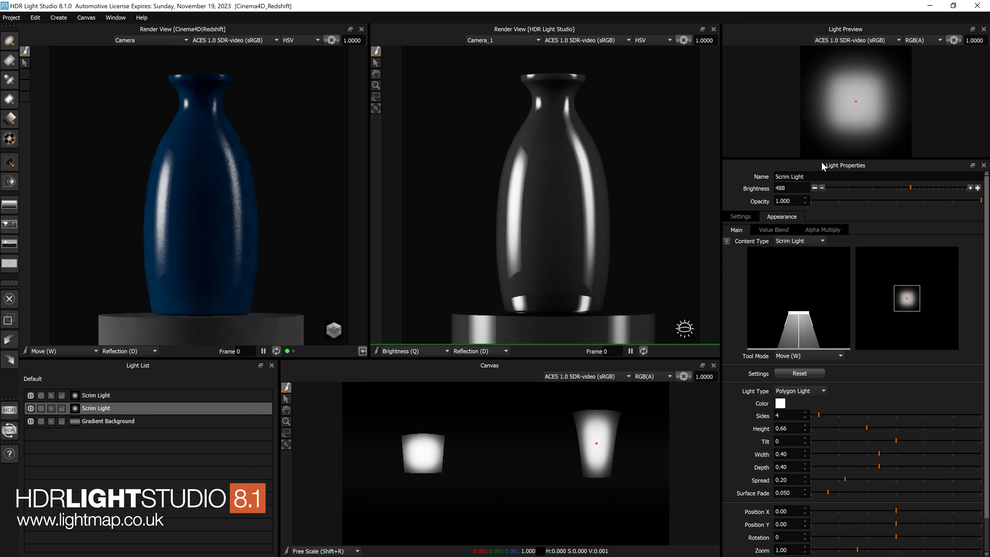
Step: Look through the scrim light's settings and appearance properties and set its brightness to 377
click(745, 218)
click(788, 216)
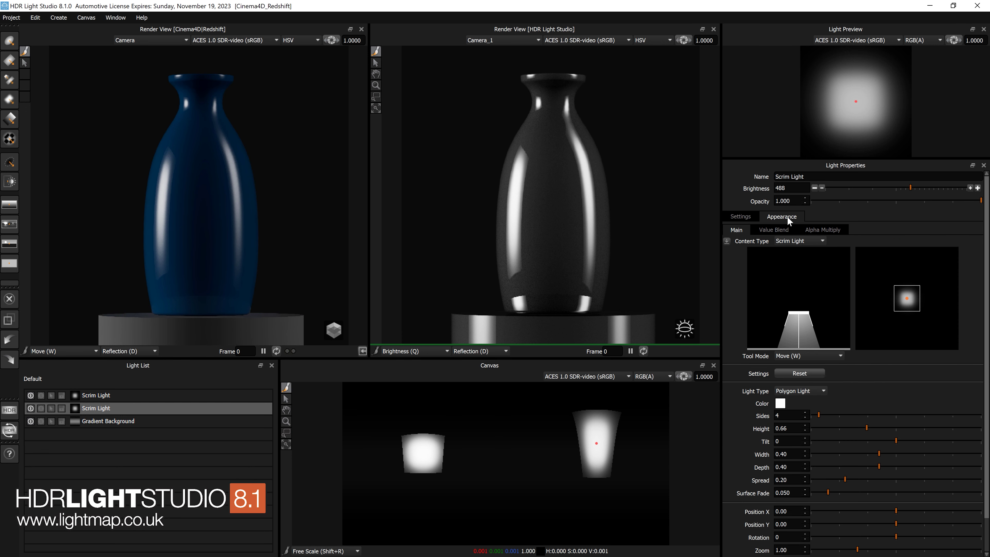
click(740, 216)
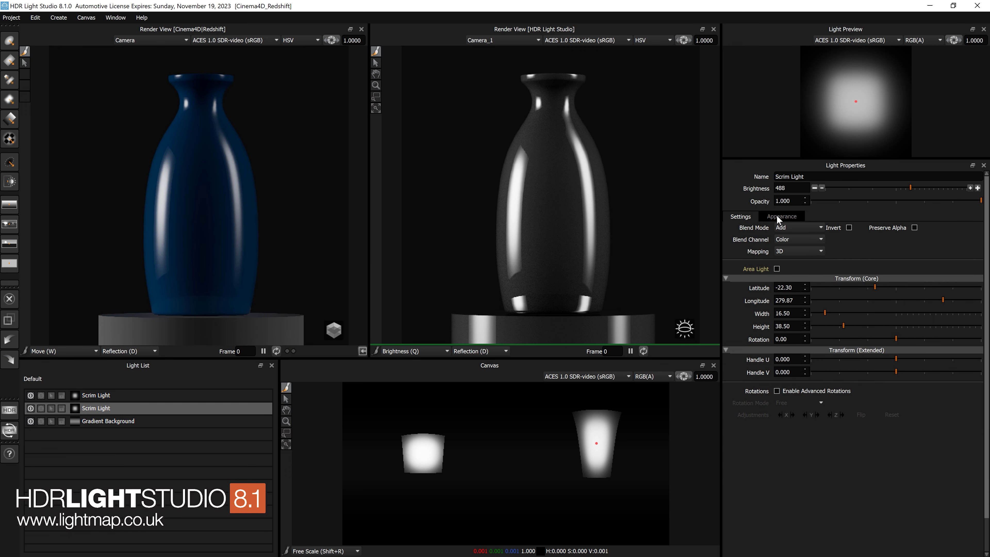
click(778, 216)
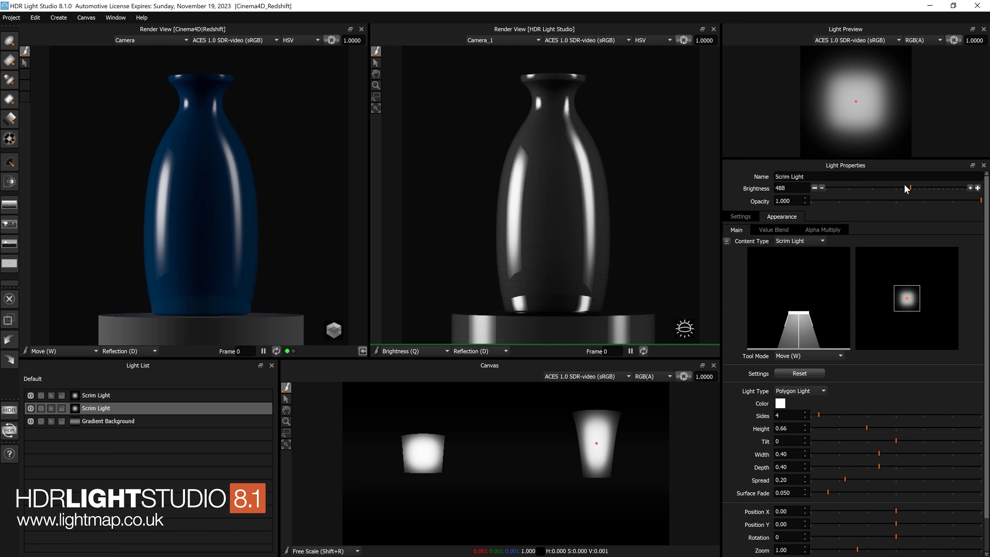
drag(902, 189, 906, 188)
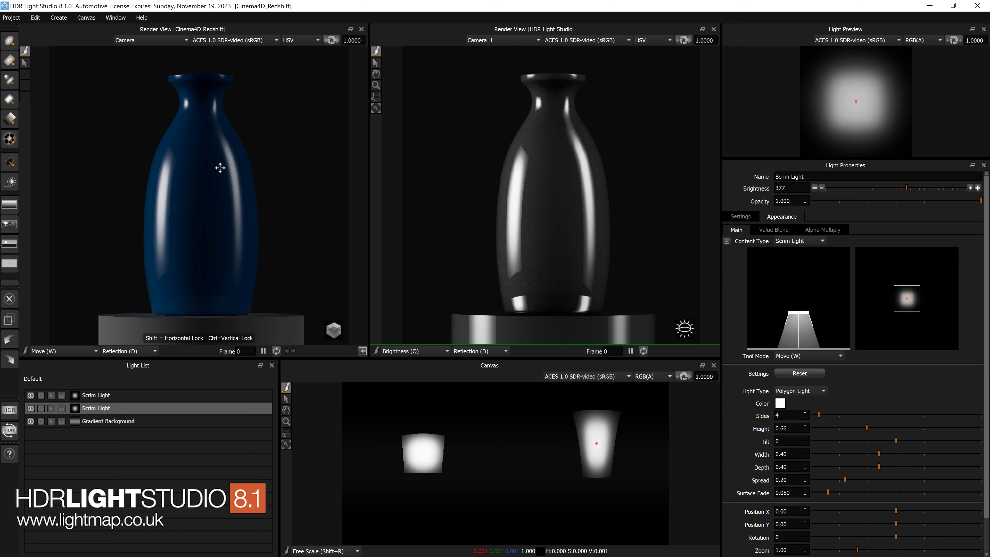
Step: Set the tool of the Cinema4D/Redshift render view to Free Scale
click(427, 353)
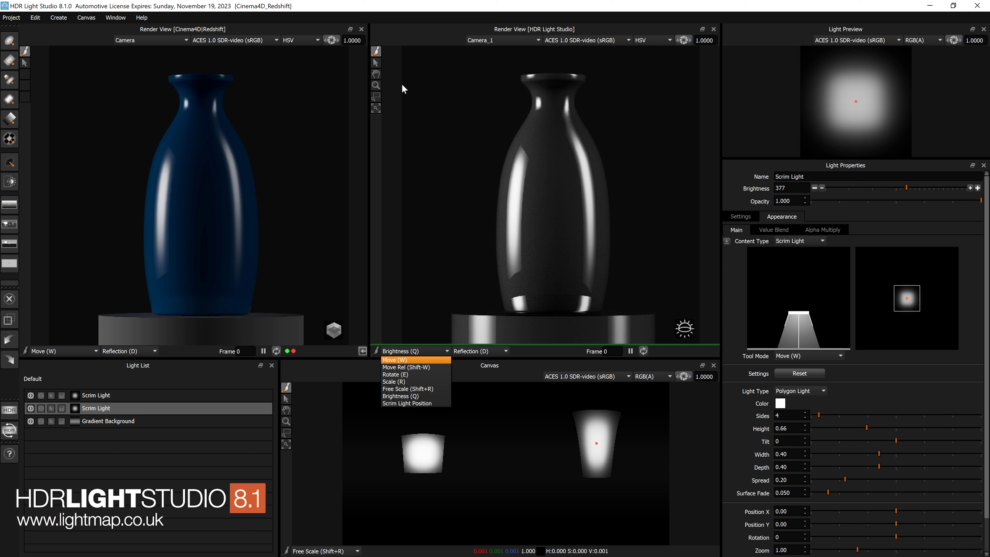
click(281, 99)
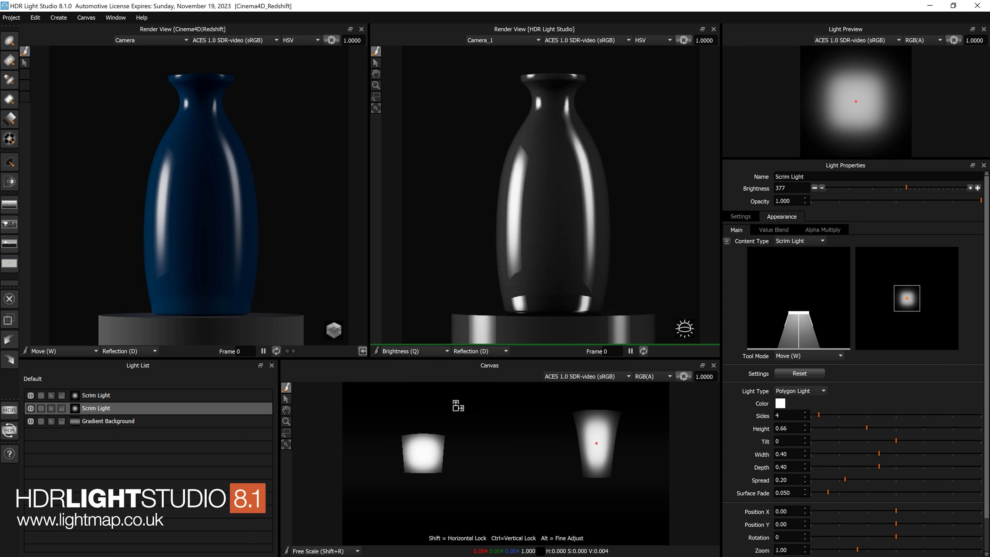
click(77, 352)
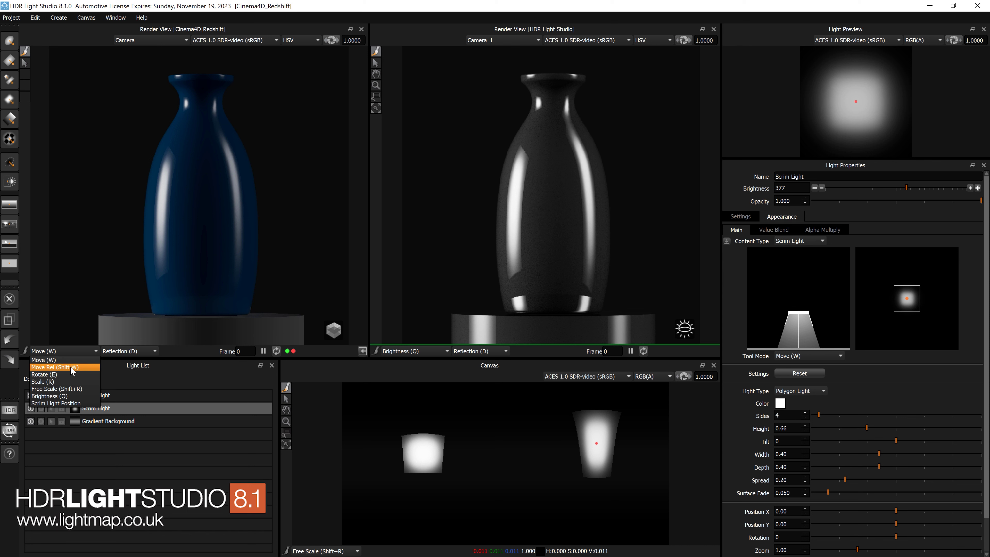
click(74, 390)
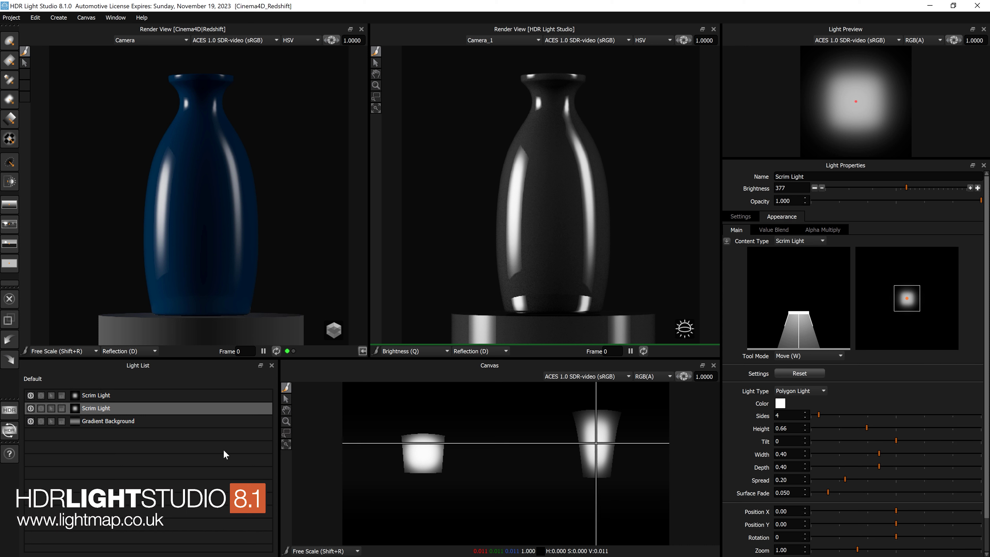
Step: Set the canvas tool to Brightness and the HDR Light Studio render view tool to Move
click(308, 551)
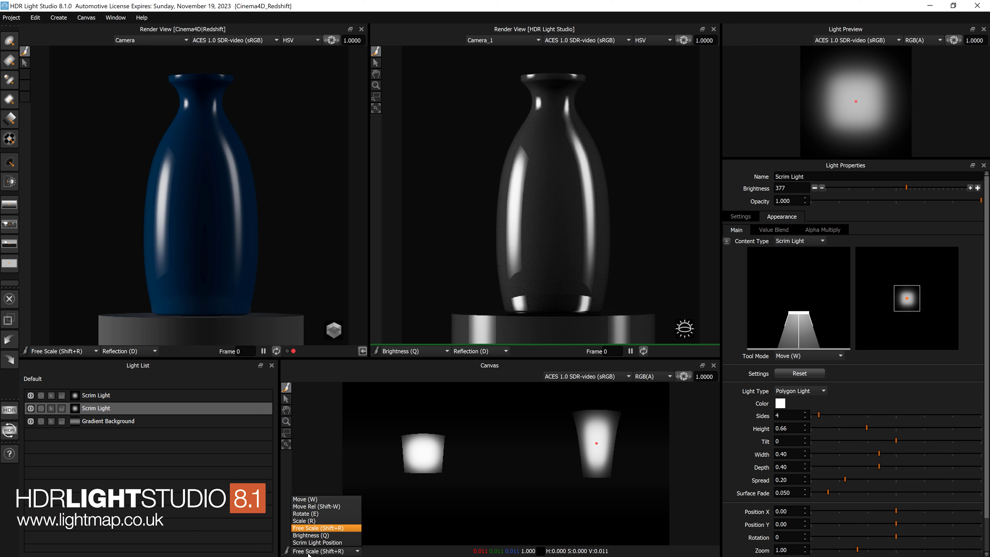
click(312, 536)
click(393, 352)
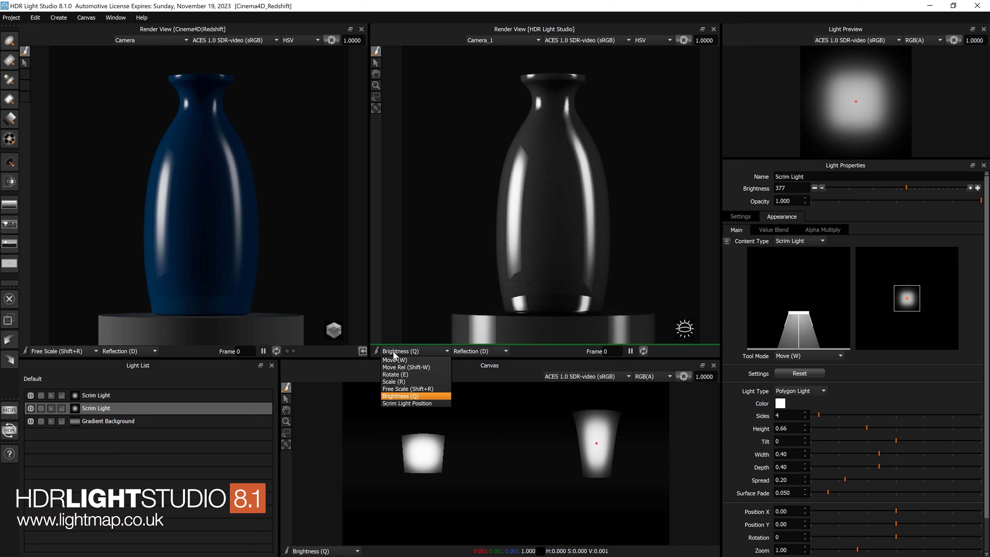
click(399, 359)
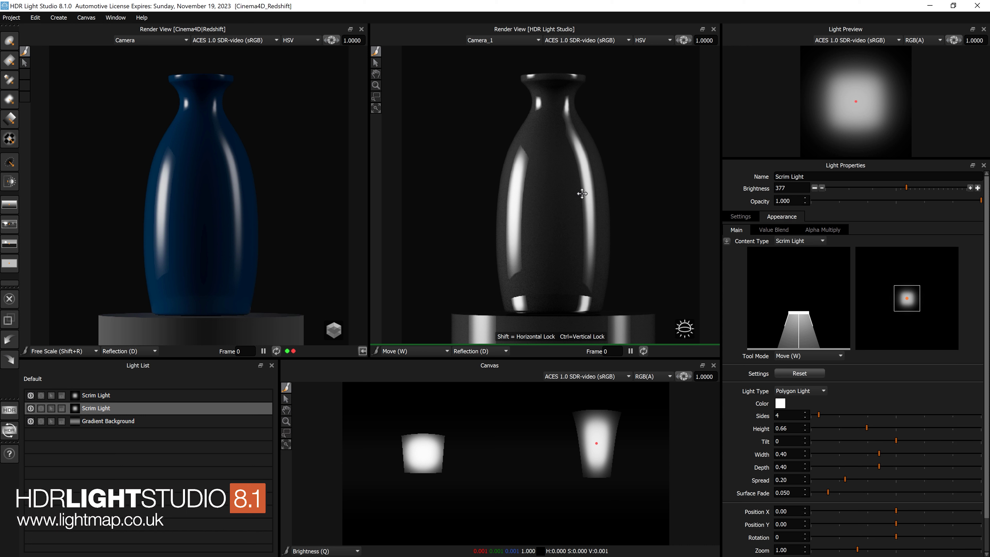
Step: Raise the selected scrim light's reflection on the vase's right side, widen the light and lower its brightness to 100
drag(590, 191, 581, 158)
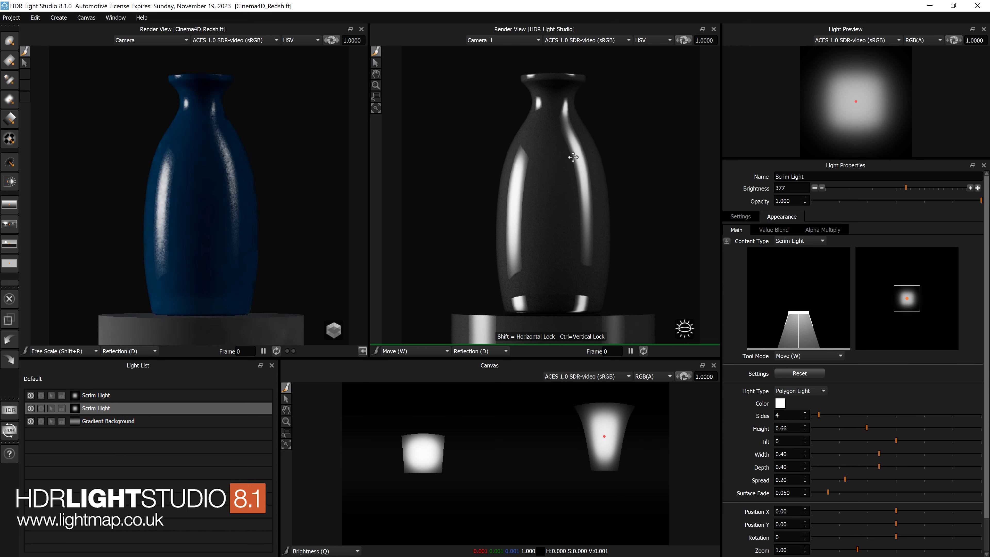
drag(278, 197, 308, 199)
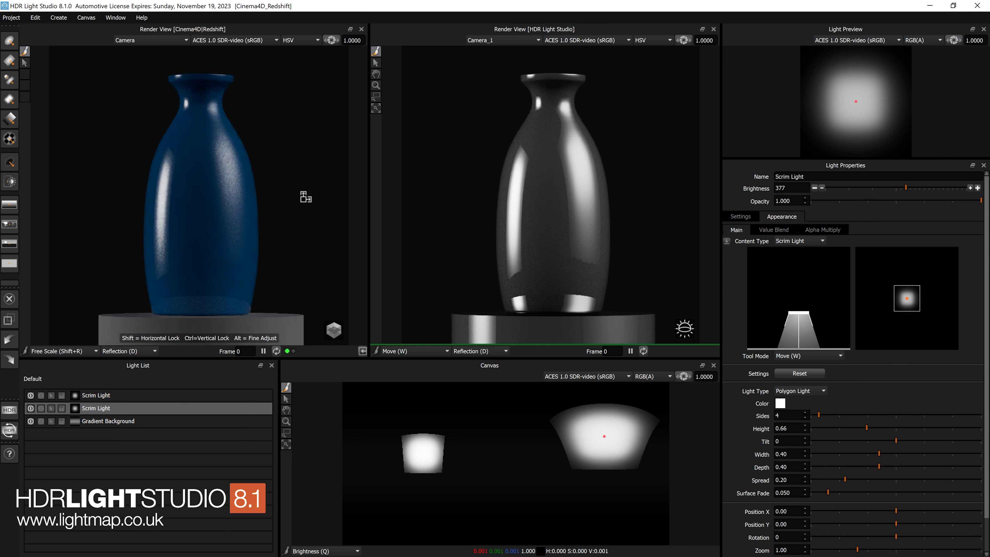
drag(561, 478, 529, 478)
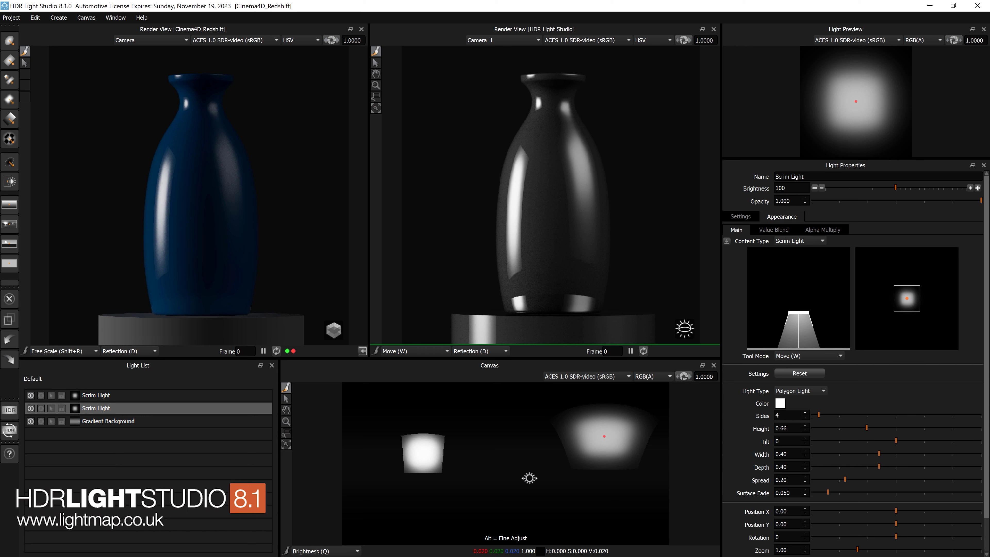
Step: Select the other scrim light, move its highlight up to the vase's left shoulder, stretch it taller and lower its brightness to 813
key(Up)
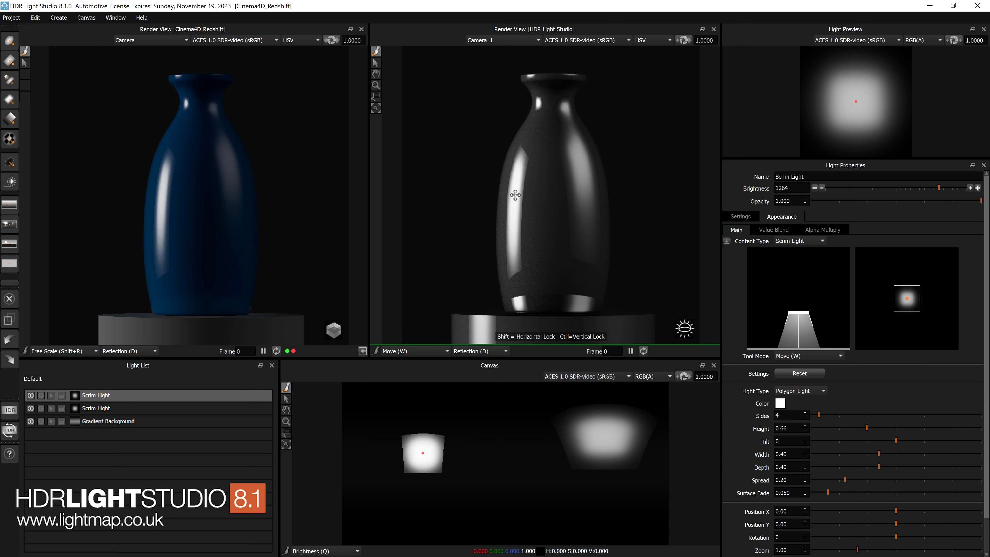
click(524, 146)
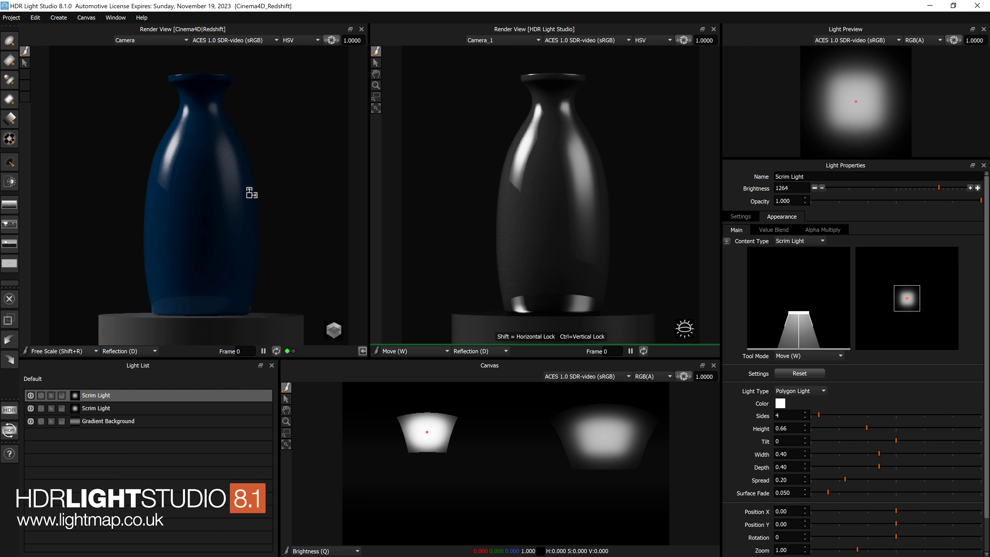
drag(187, 225, 187, 194)
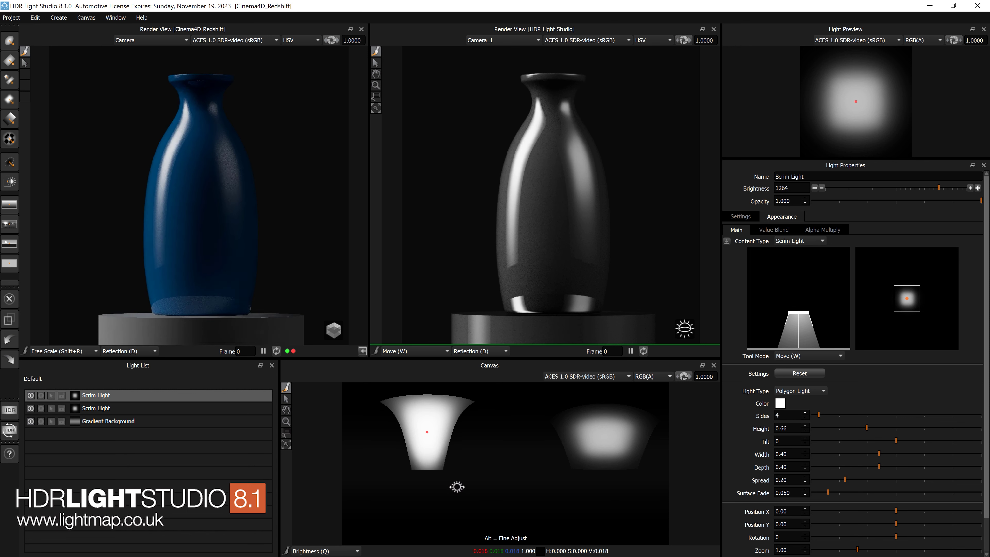
drag(454, 485, 409, 486)
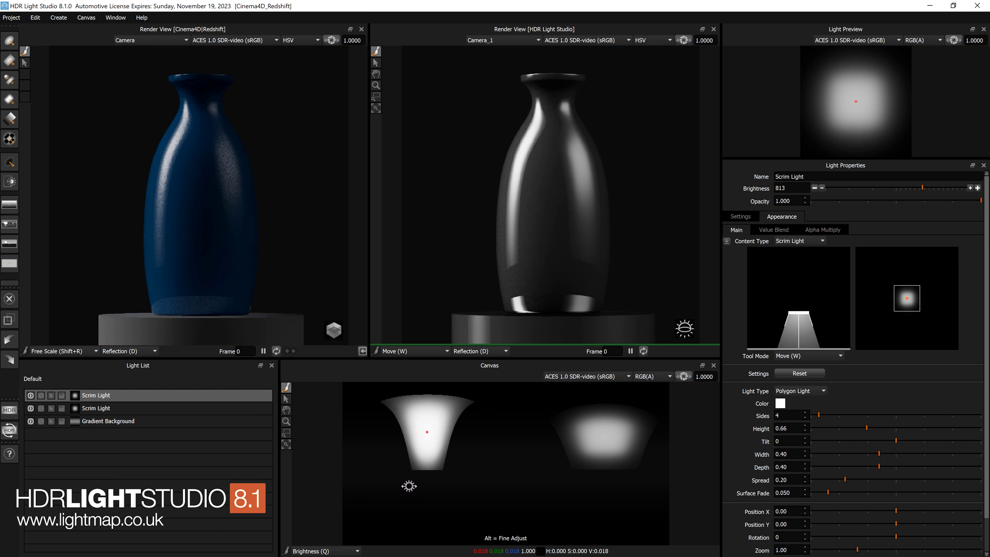
Step: Reduce the scrim light's width to 16.37 in its settings and return to its appearance properties
click(739, 217)
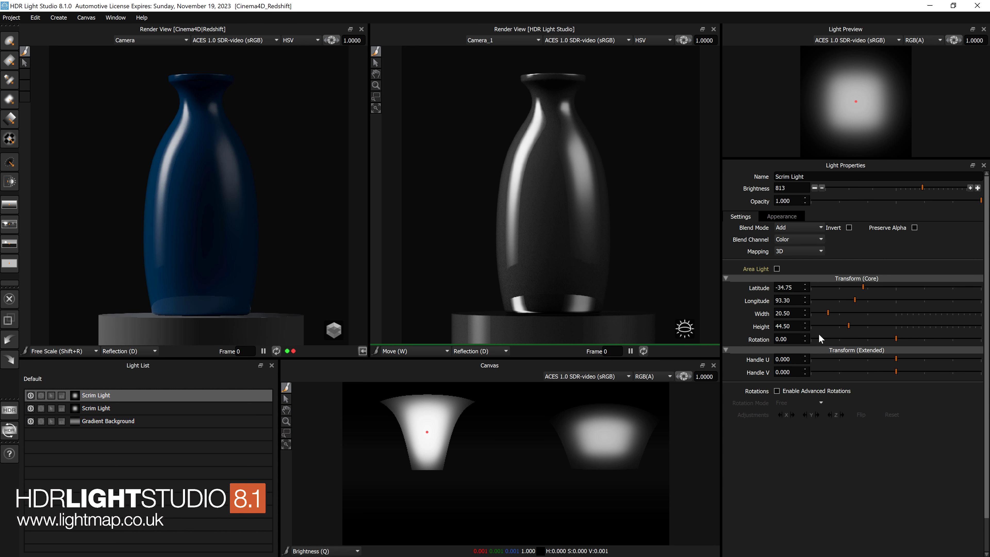
drag(829, 311, 825, 312)
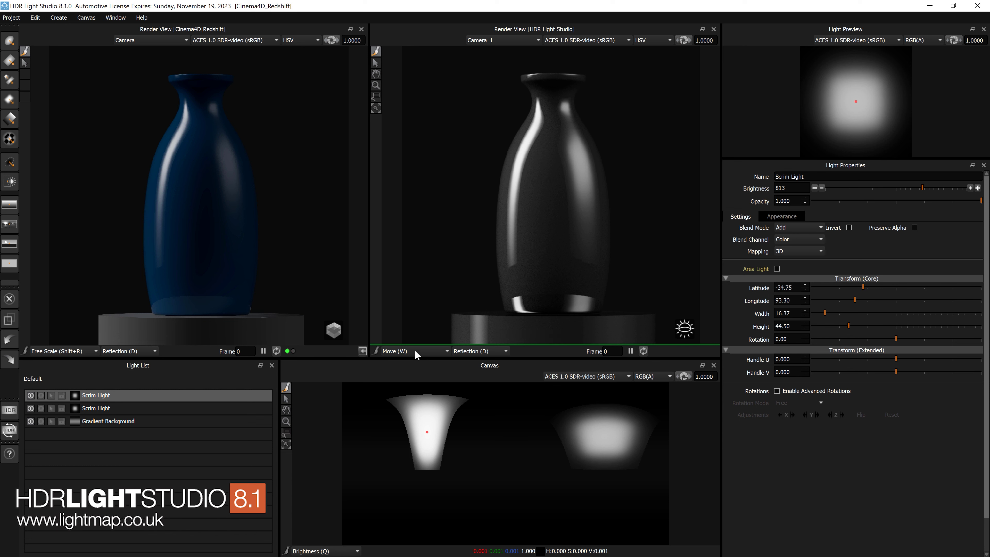
click(781, 216)
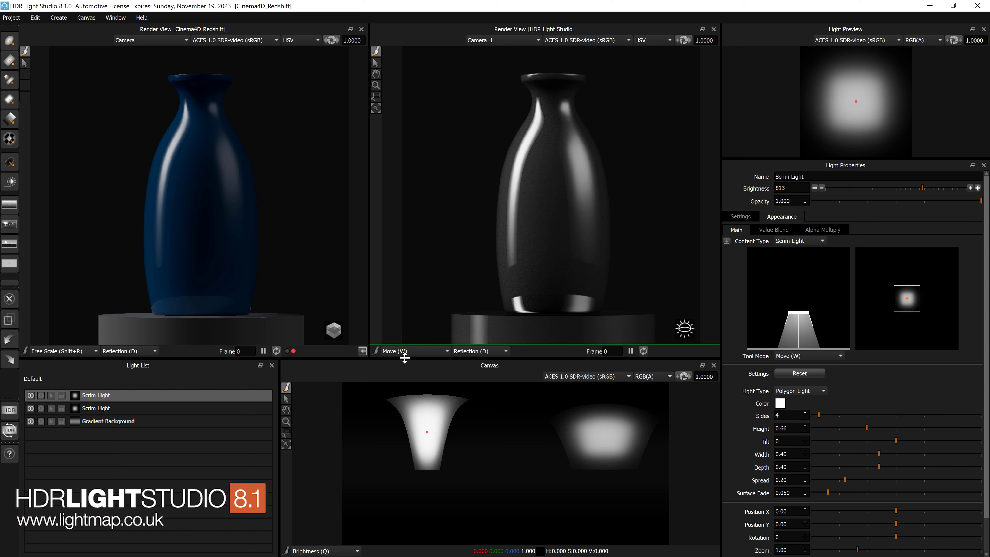
click(409, 351)
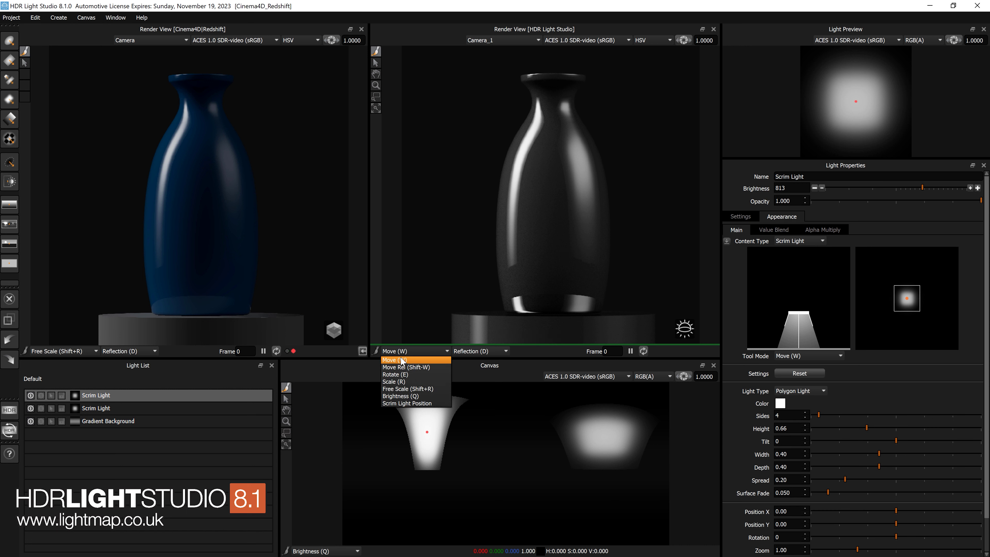
click(401, 360)
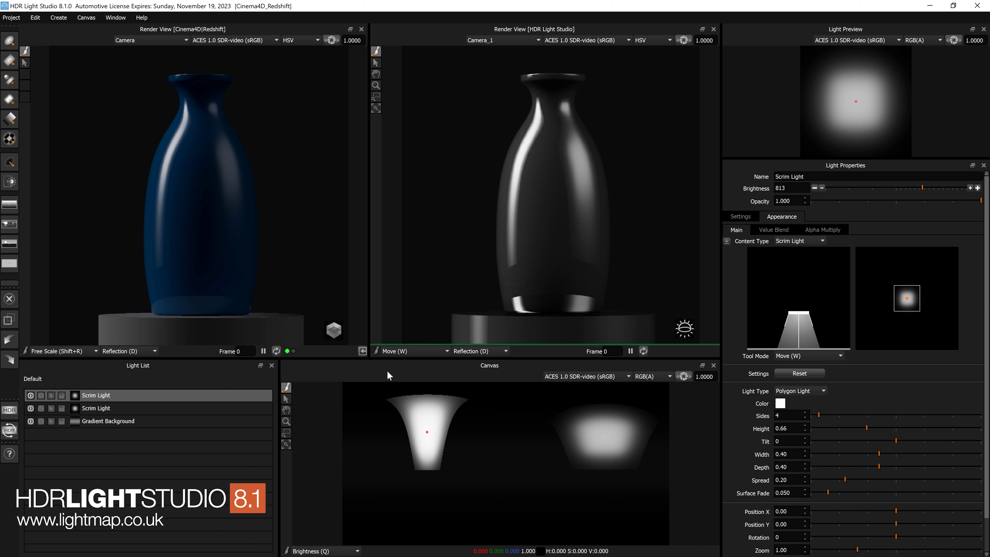
click(421, 351)
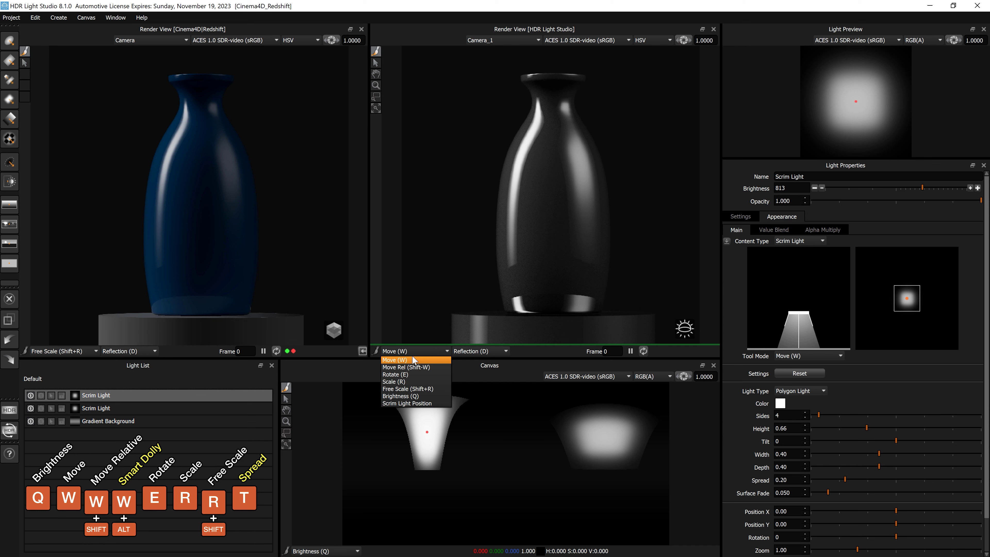
click(467, 363)
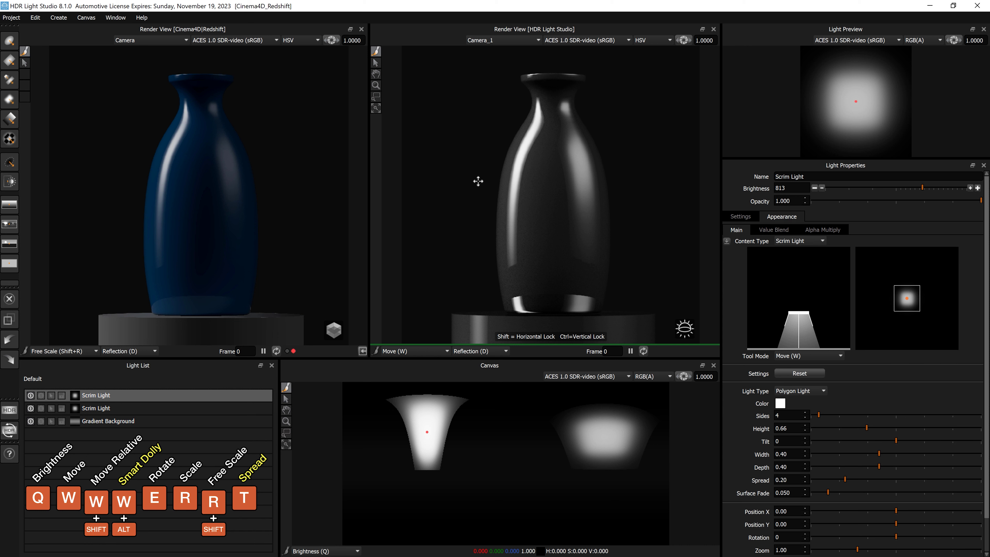
Step: Switch the HDR Light Studio render view through the Brightness, Move and Rotate tools and the Cinema4D render view to Scale
key(q)
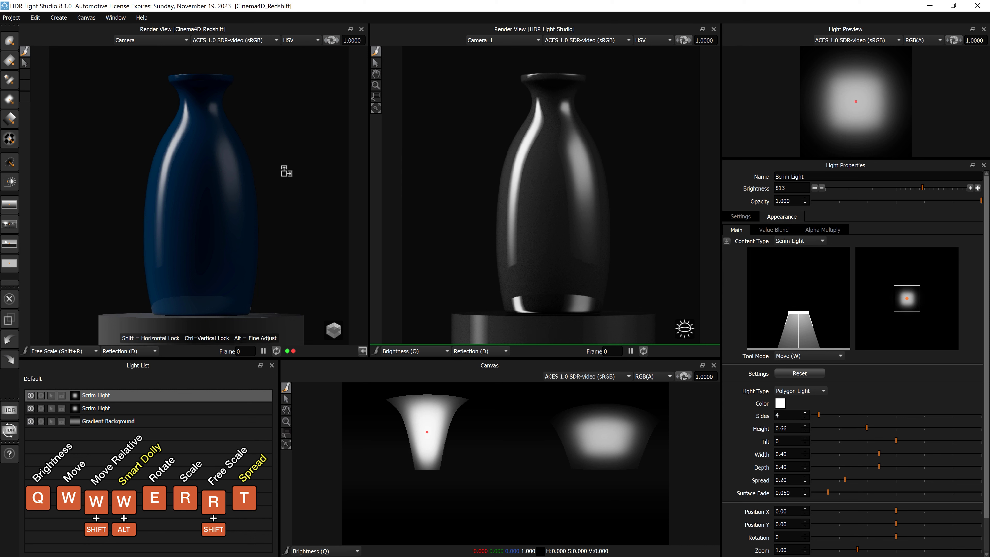
key(r)
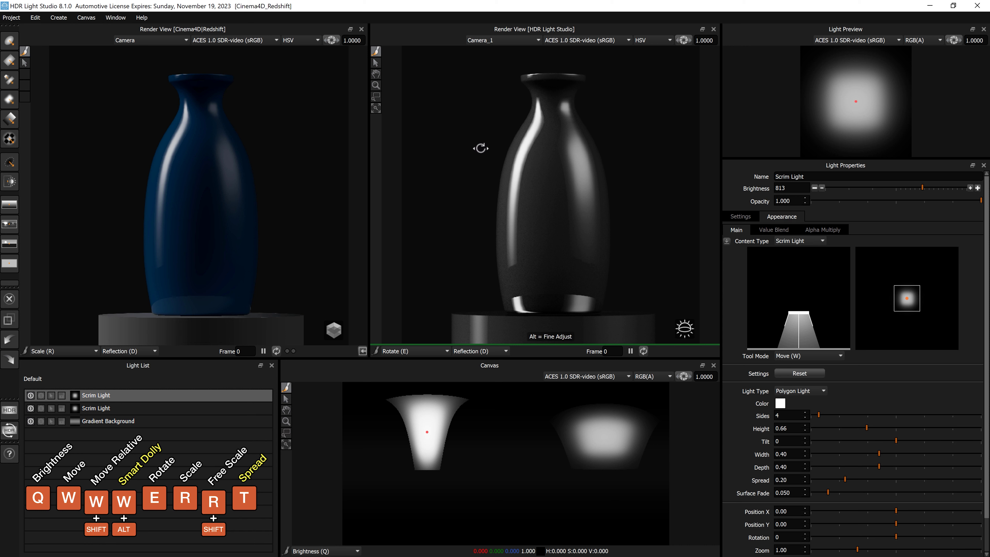
key(q)
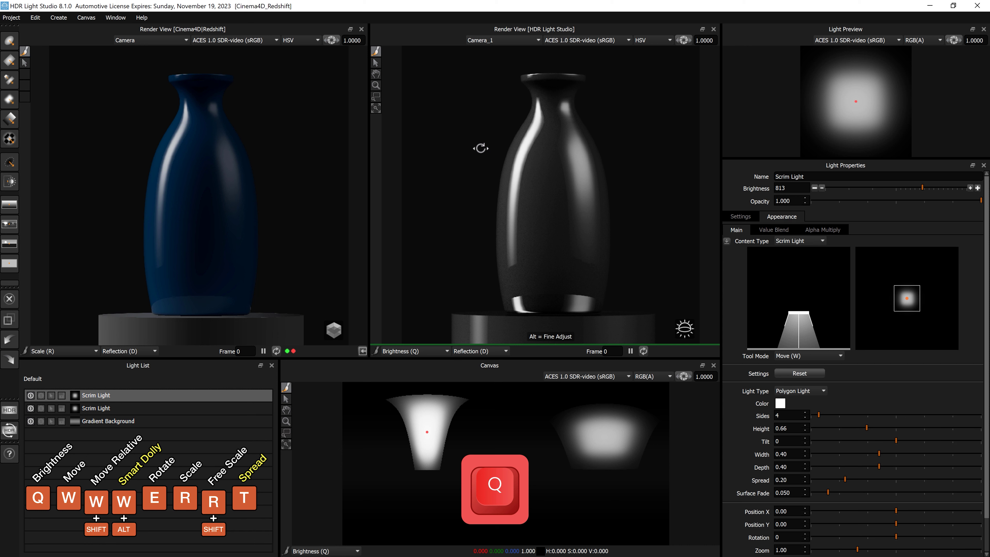
key(w)
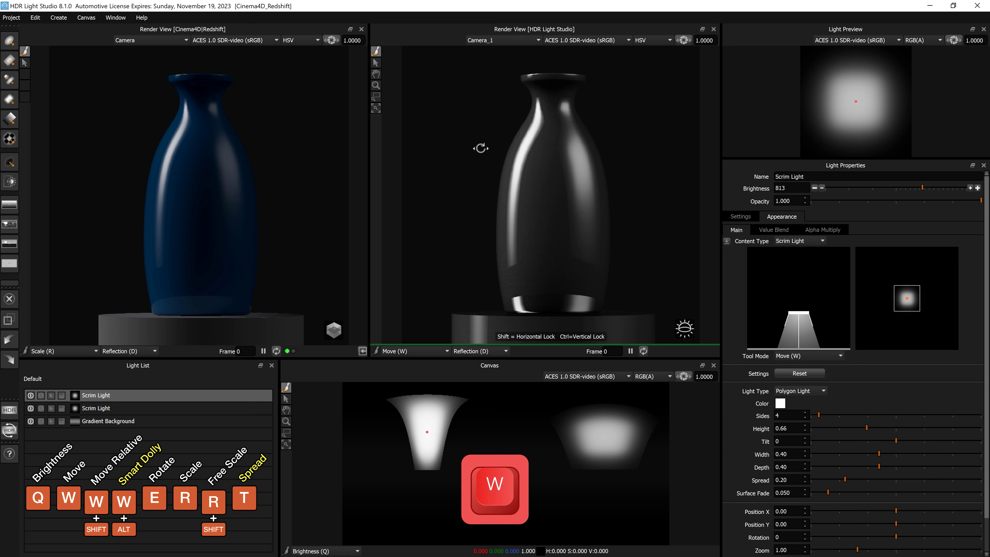
key(e)
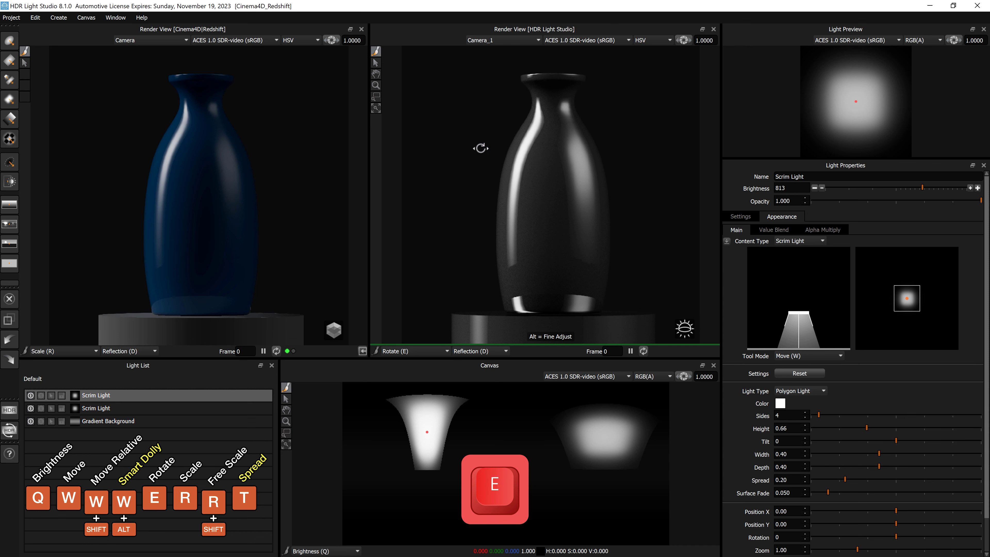
key(e)
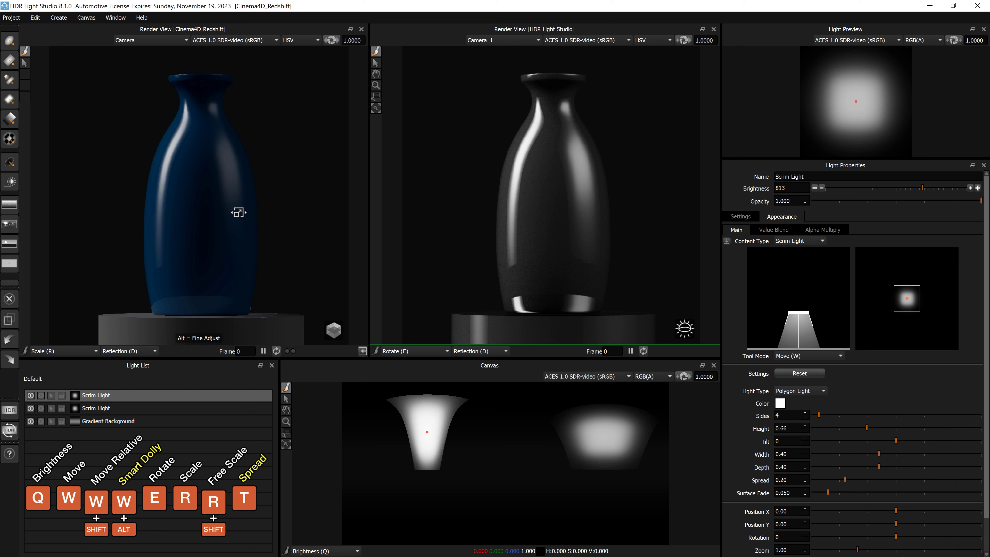
Step: Move the scrim light's highlight to the vase's left edge in the Cinema4D render view and lower its brightness to 613
key(w)
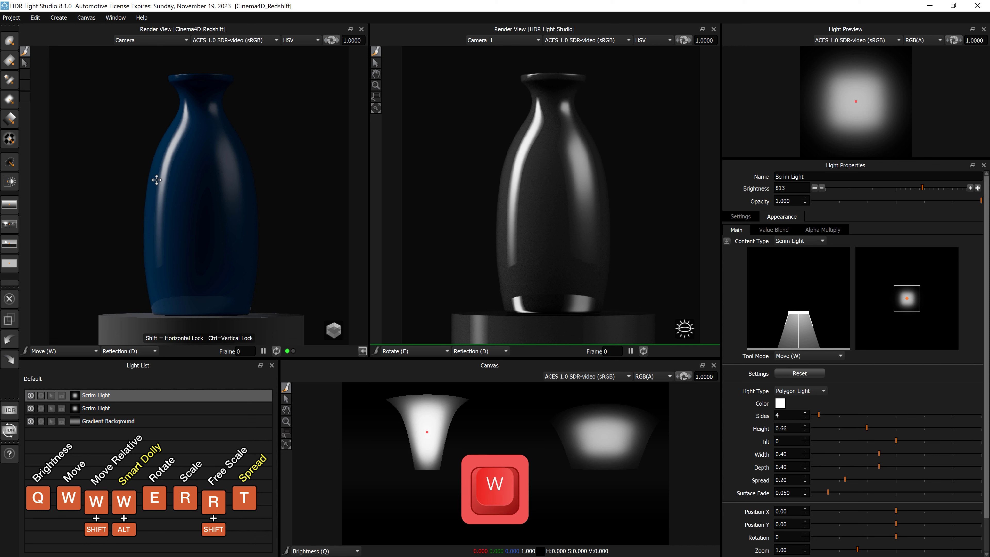
click(156, 180)
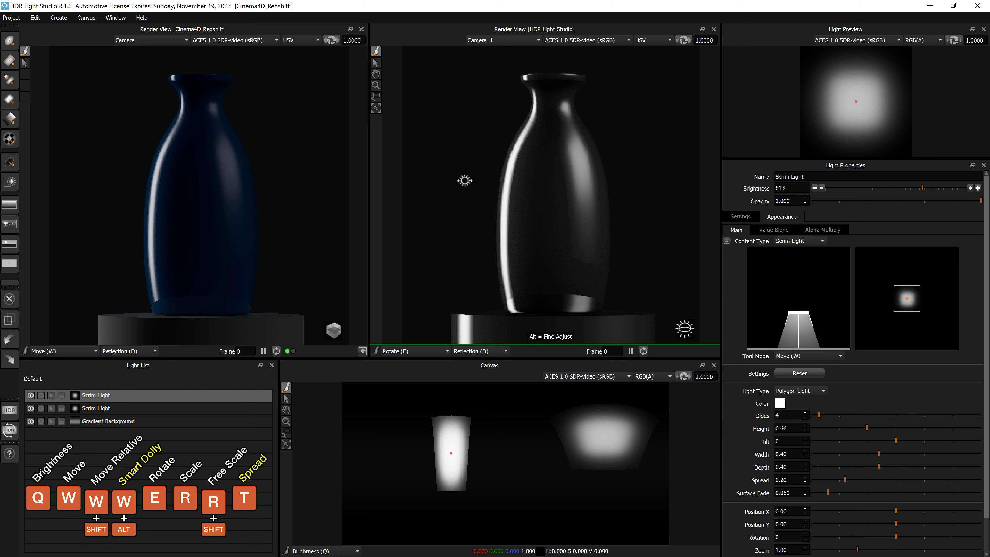
key(q)
drag(475, 178, 450, 178)
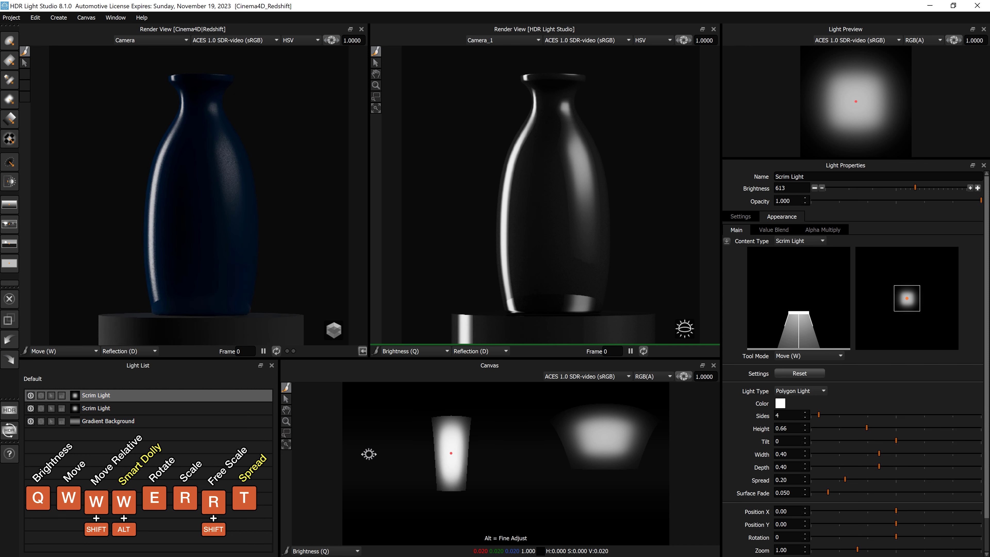
Step: Free-scale the scrim light in the canvas so it is wider and shorter
key(shift+r)
drag(380, 435, 395, 449)
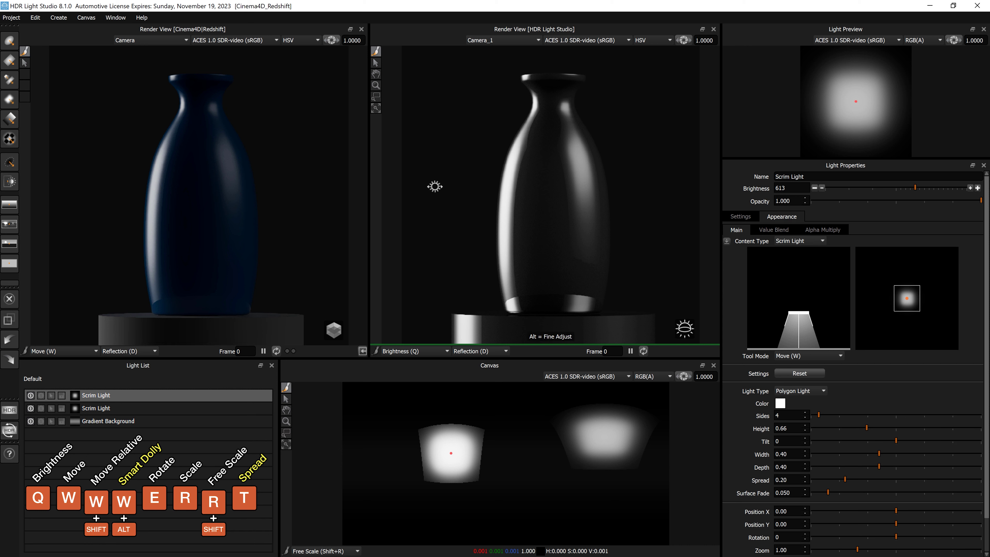
Step: Cycle the HDR Light Studio render view through the Move, Rotate and Scale tools, ending on Move
key(w)
key(e)
key(r)
key(t)
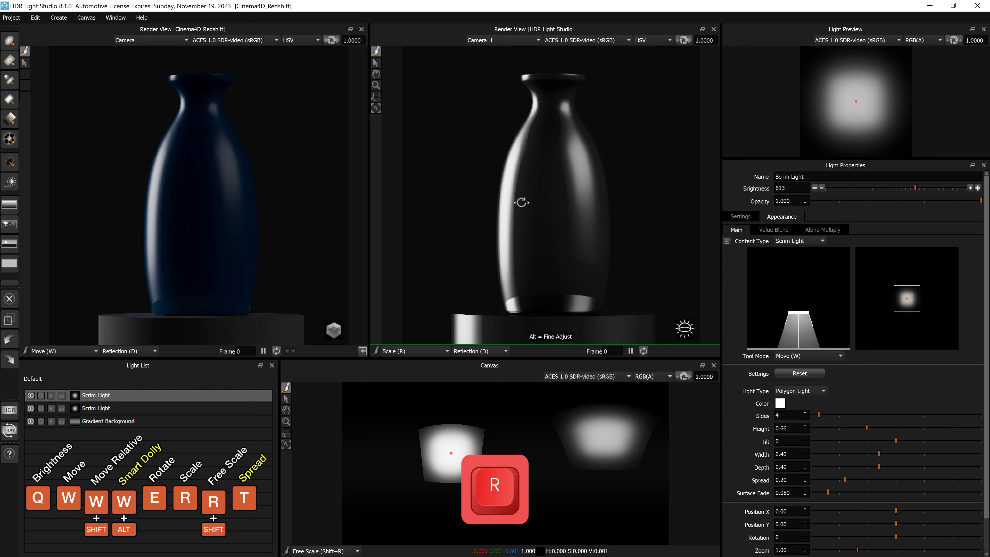
key(w)
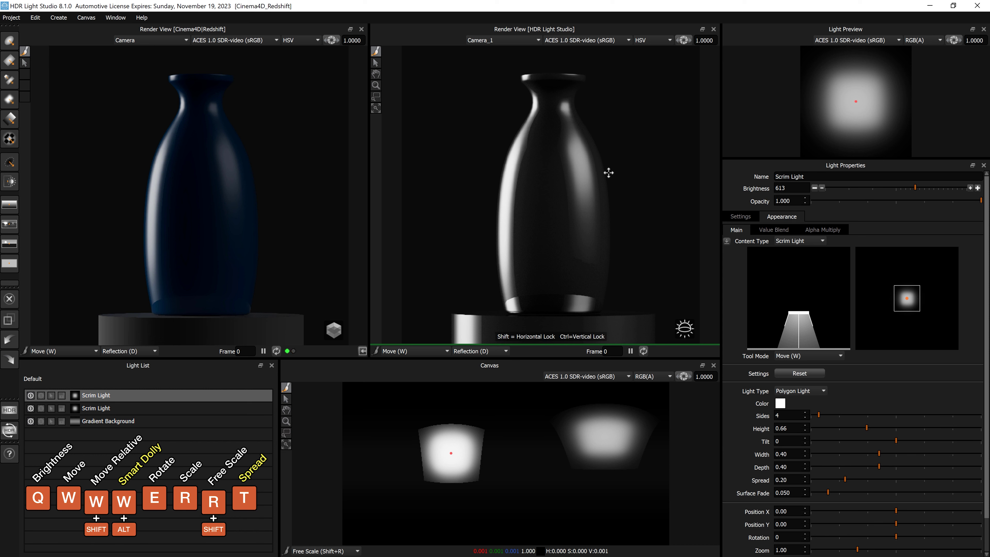
Step: Reshape the scrim light in its appearance preview to height 0.75, tilt -3, width and depth 0.39 and spread 0.22
key(w)
drag(817, 279, 768, 287)
key(e)
key(r)
key(t)
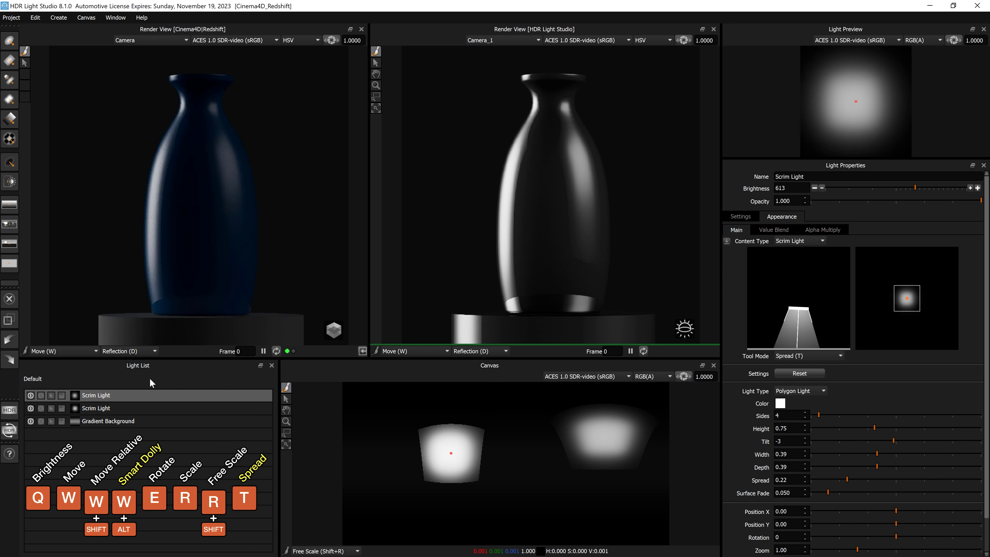
Step: Convert the selected scrim light into an area light from the light list
right_click(148, 399)
click(167, 402)
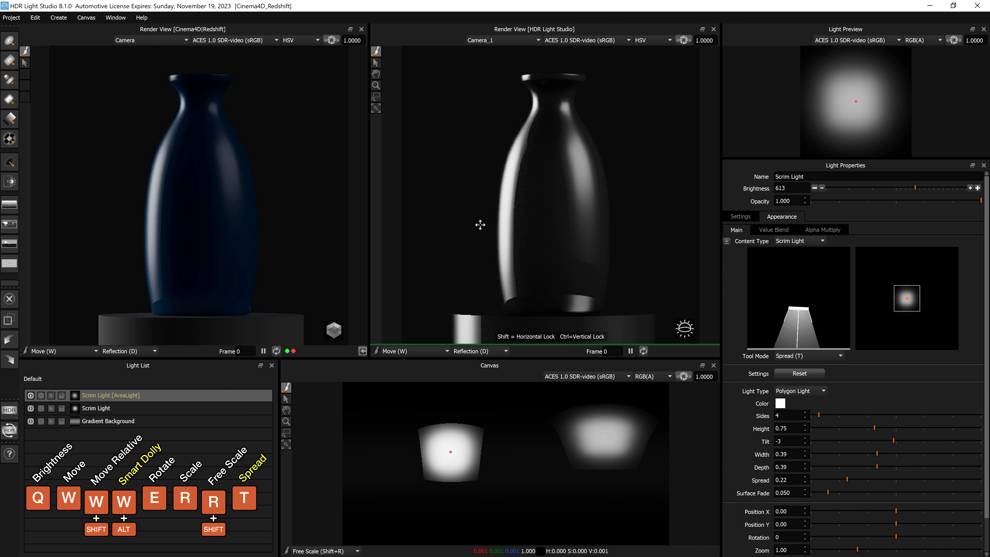
Step: Bring the selected area light closer to the vase in the HDR Light Studio render view with Smart Dolly
click(422, 350)
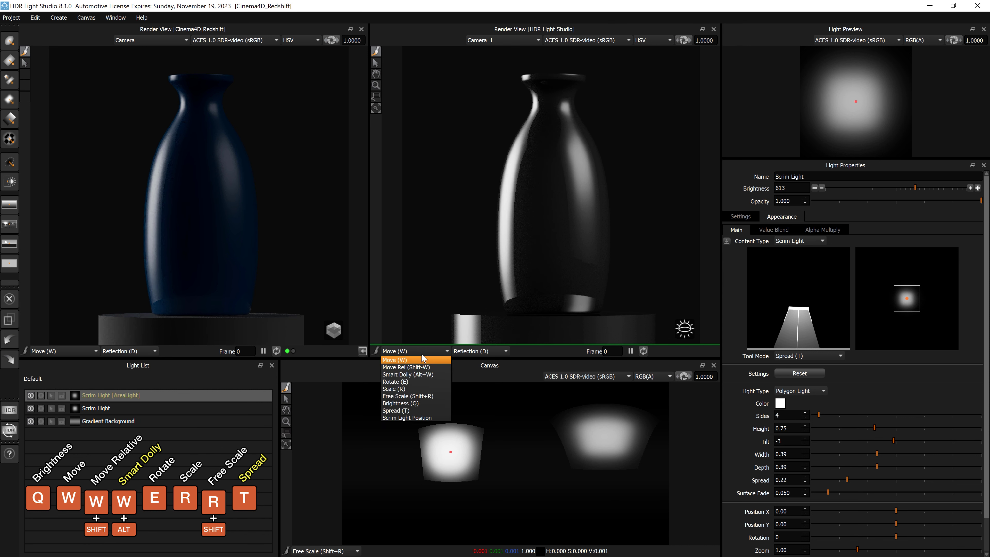
click(427, 375)
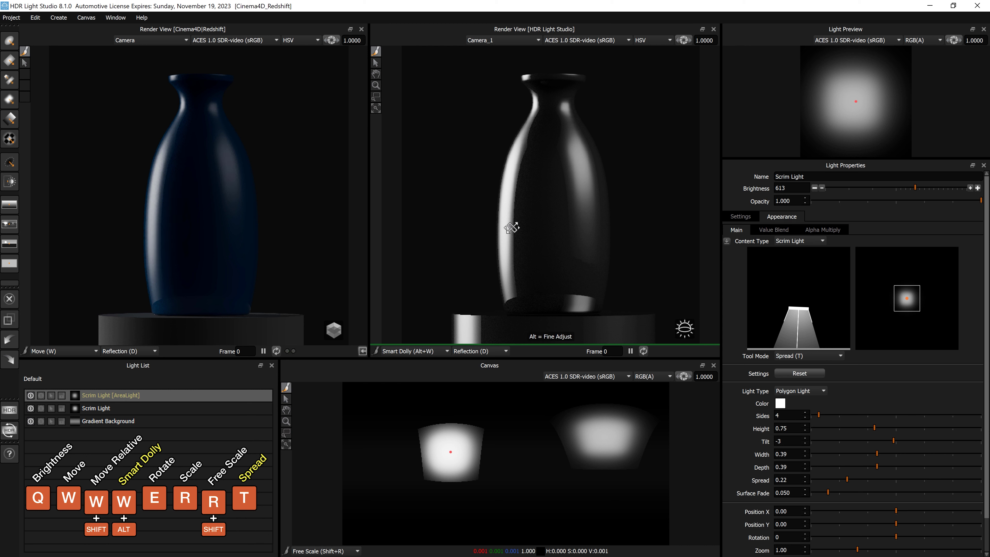
drag(598, 227, 456, 236)
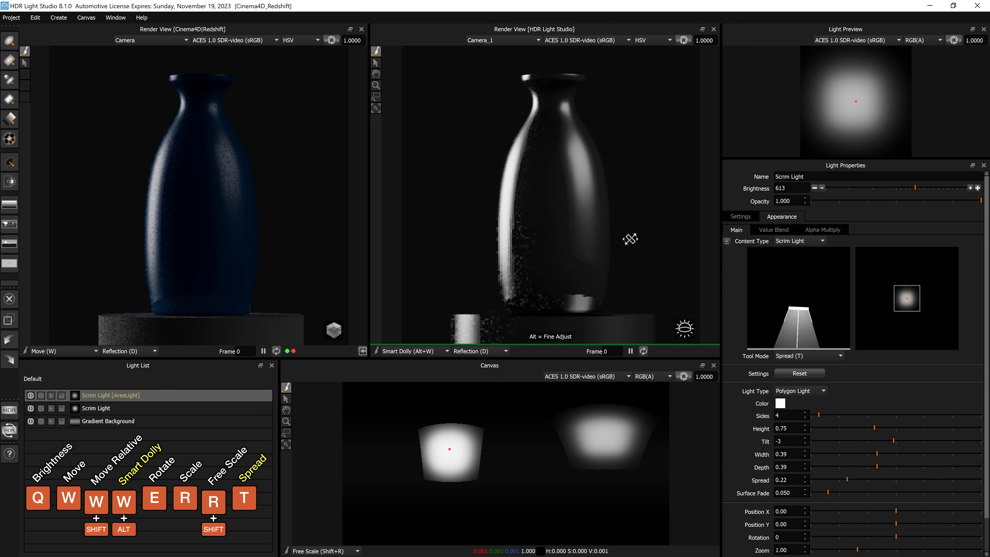
drag(635, 231, 440, 243)
drag(576, 242, 517, 245)
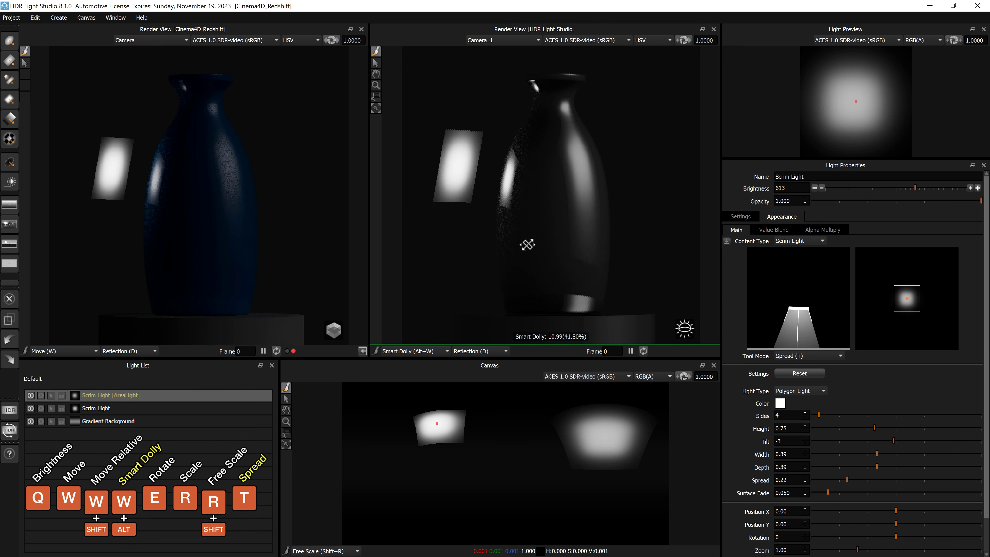
Step: Move the area light so its reflection sits higher on the lit side of the vase, using both render views
key(w)
click(520, 174)
drag(519, 176, 522, 137)
drag(102, 134, 121, 101)
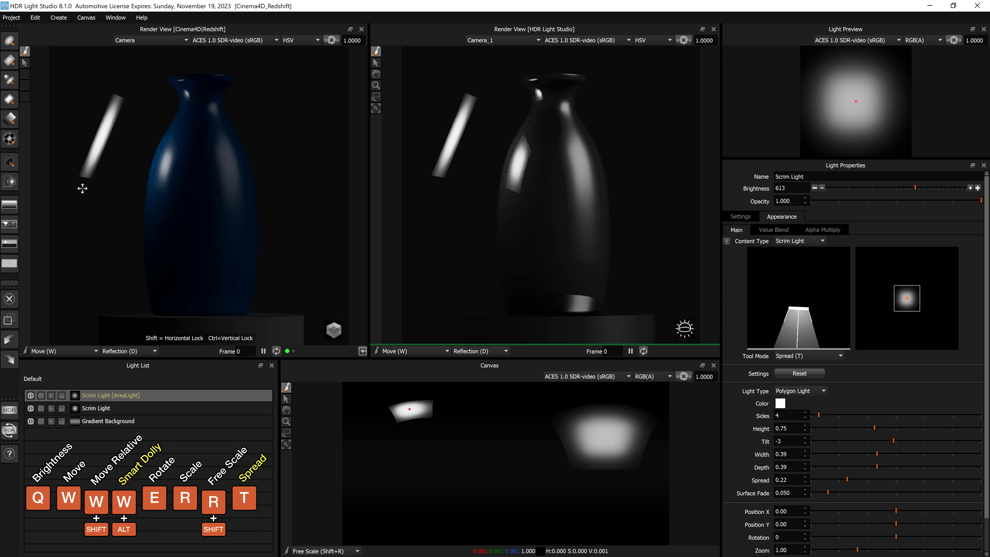
Step: Scale the area light up to about 172% and reposition its reflection on the vase
key(r)
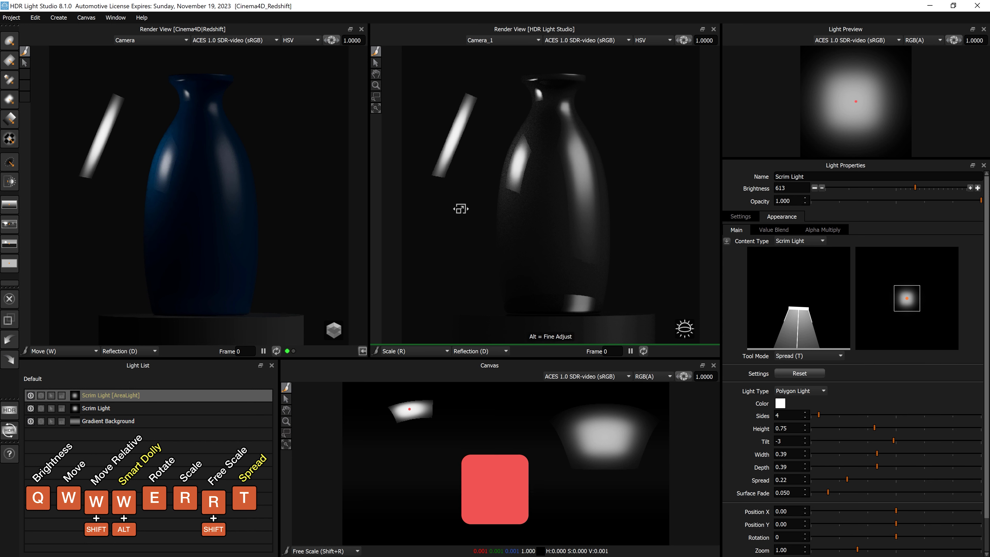
drag(466, 210, 484, 210)
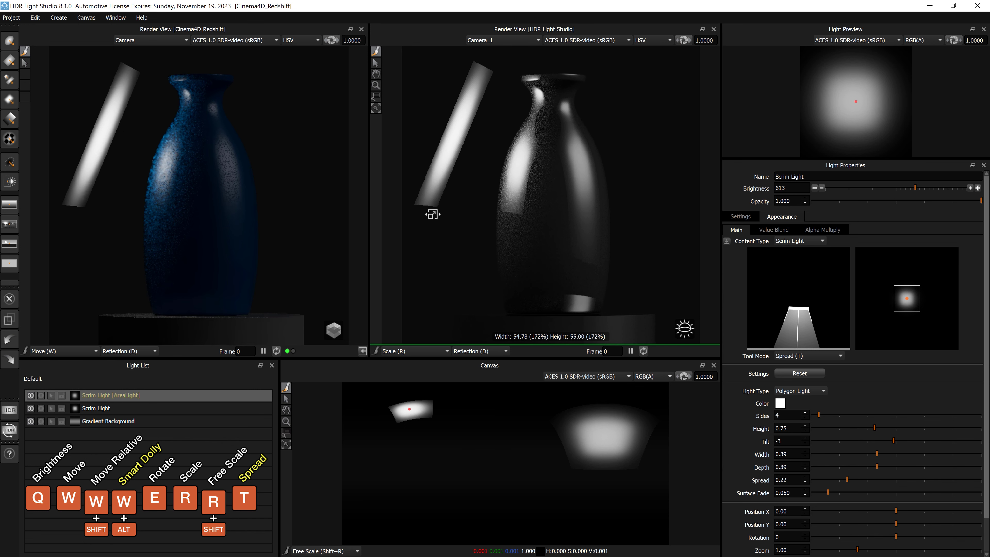
key(w)
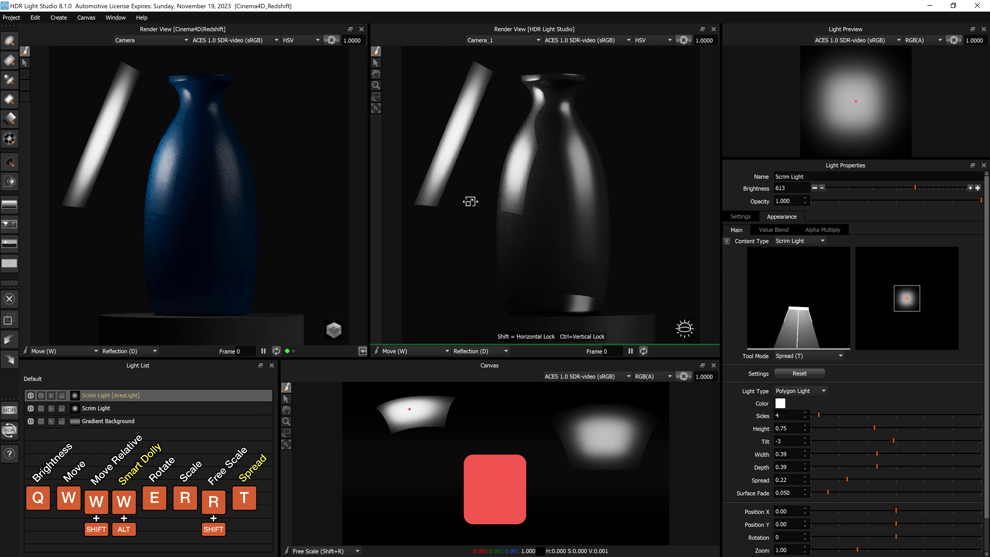
mouse_move(521, 200)
mouse_down()
mouse_move(516, 205)
mouse_move(517, 190)
mouse_move(549, 190)
mouse_move(525, 193)
mouse_up()
Step: Raise the area light's brightness to 1416 and free-scale it taller in the HDR Light Studio render view
key(q)
key(r)
key(shift+r)
drag(523, 199, 521, 158)
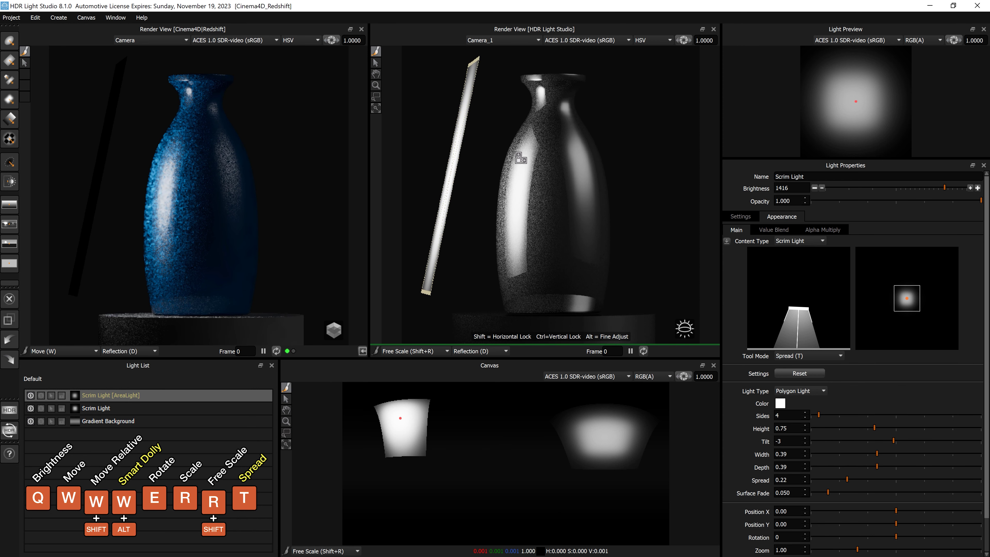
Step: Bring the area light closer to the vase with Smart Dolly and narrow its spread
key(alt+w)
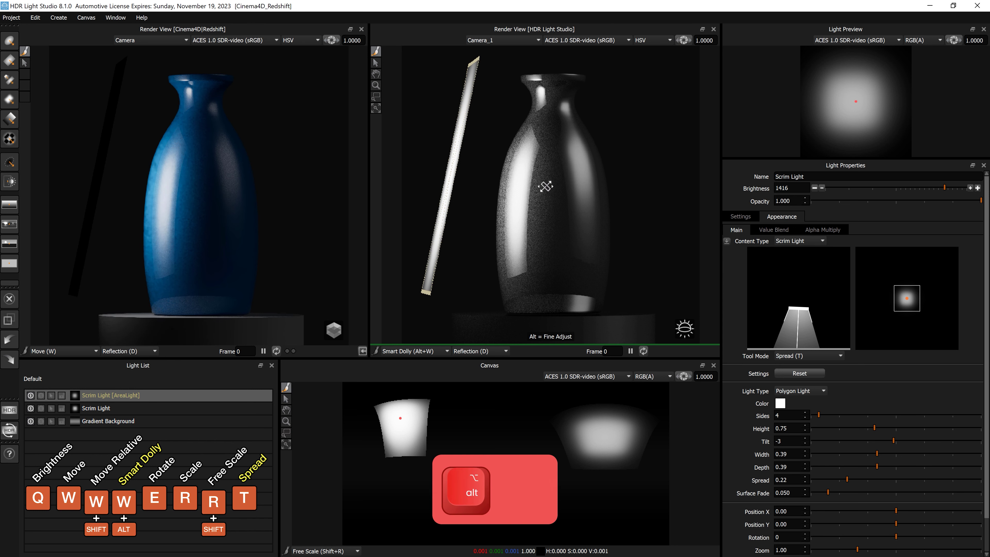
mouse_move(540, 184)
mouse_down()
mouse_move(550, 193)
mouse_move(526, 191)
mouse_up()
key(t)
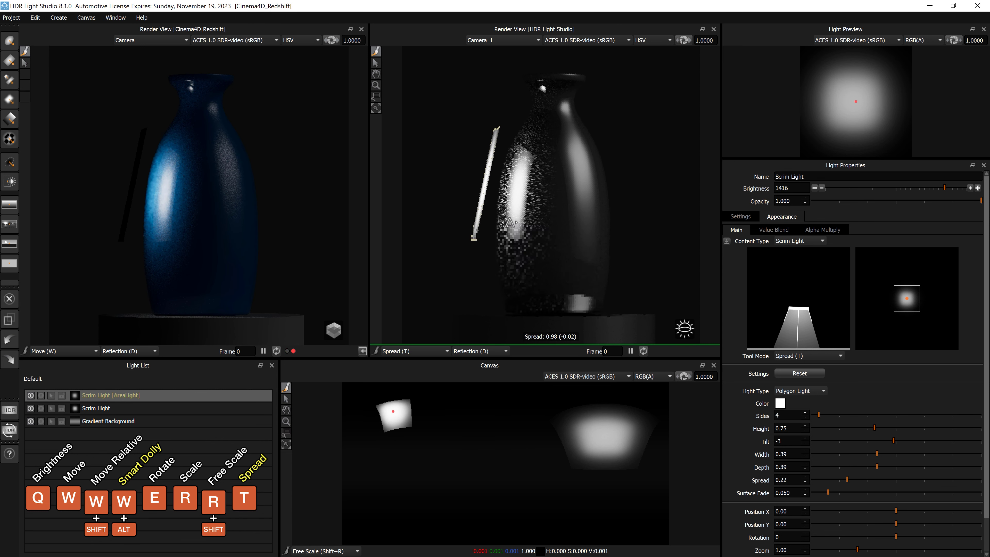
drag(582, 222, 537, 220)
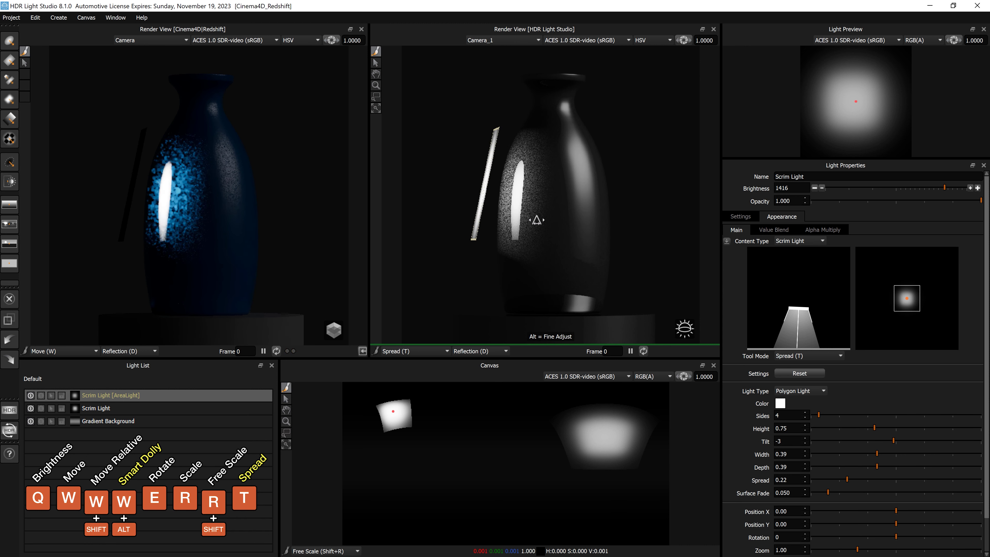
Step: Move the area light back away from the vase with Smart Dolly and widen its spread again
key(w)
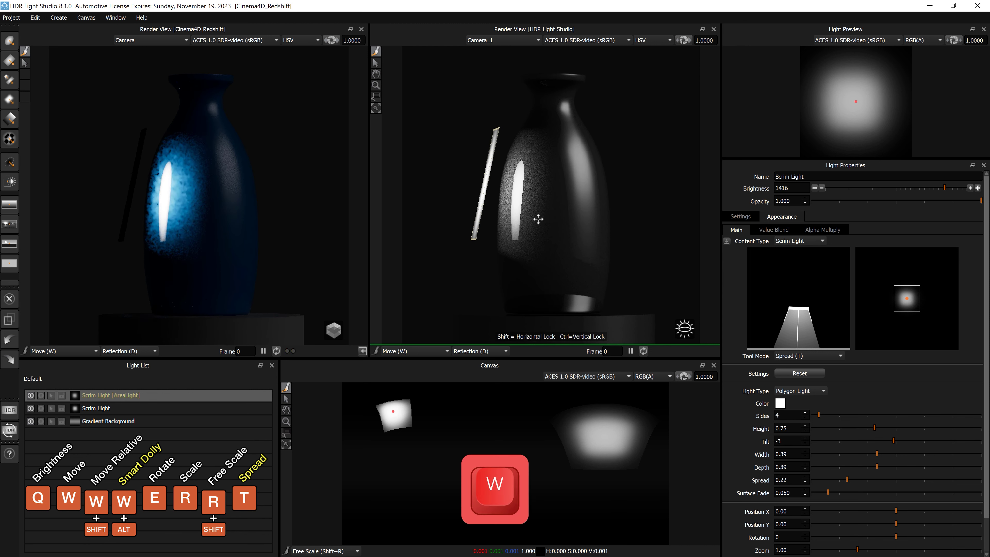
key(alt+w)
alt+drag(554, 218, 582, 215)
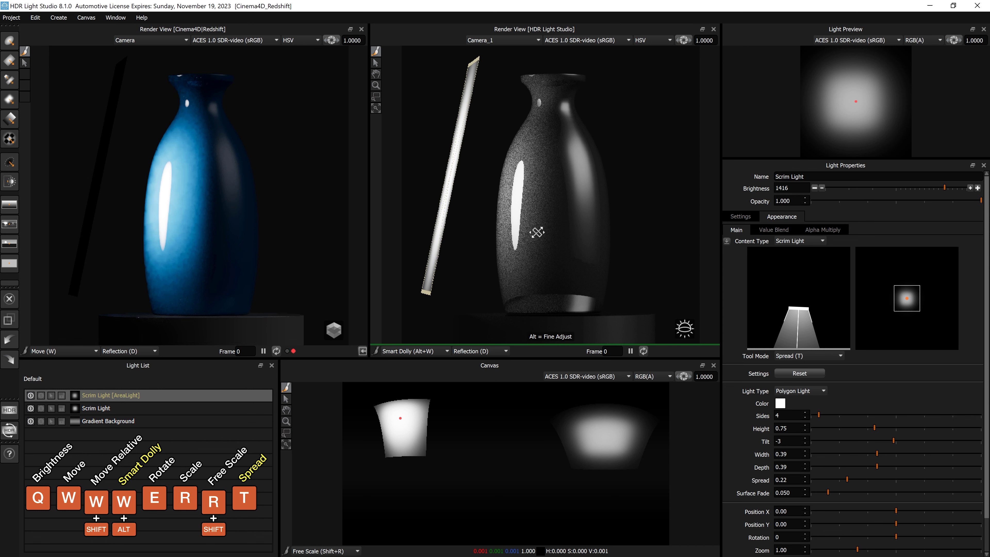
key(t)
mouse_move(539, 238)
mouse_down()
mouse_move(644, 240)
mouse_move(535, 238)
mouse_up()
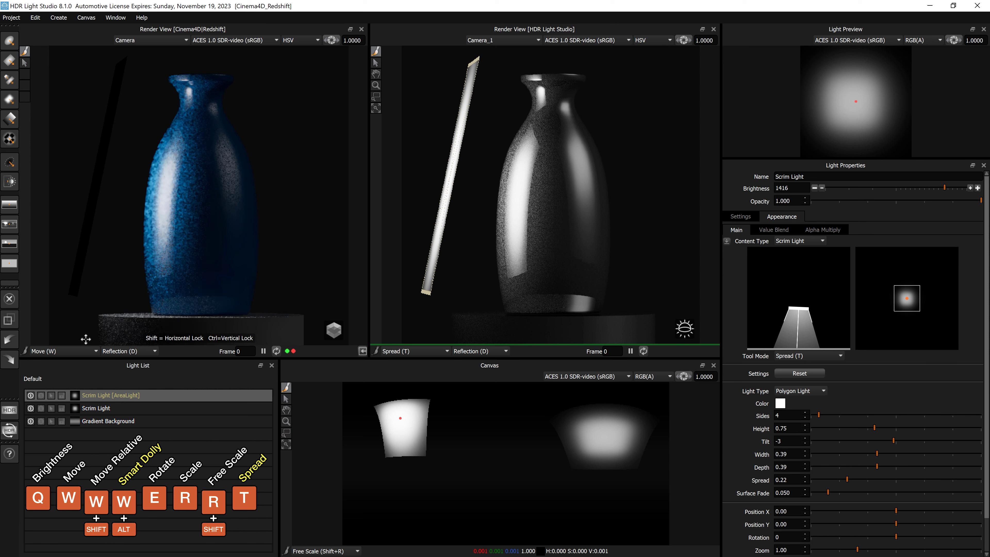
drag(520, 241, 524, 173)
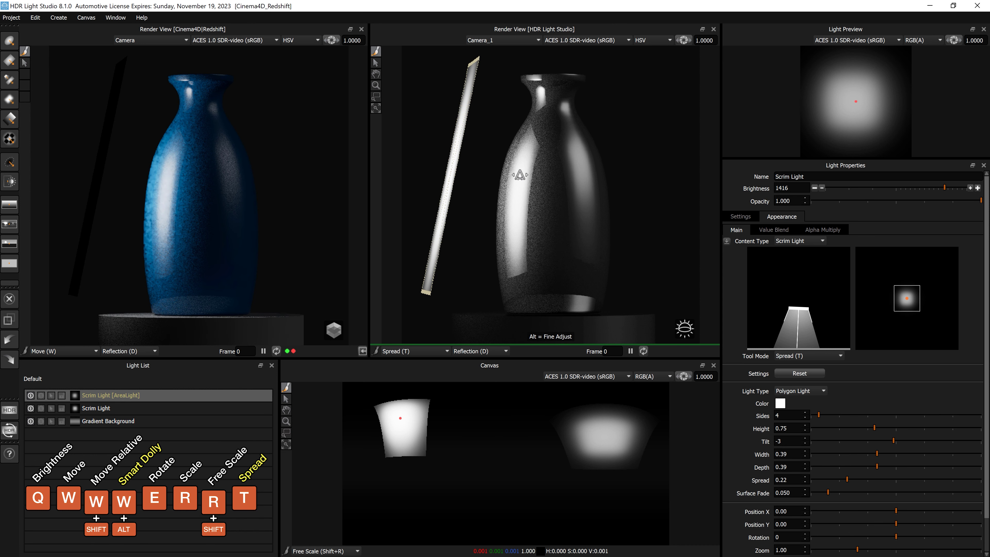
Step: Reduce the scrim light's appearance spread to 0.20 with the Spread tool
click(425, 352)
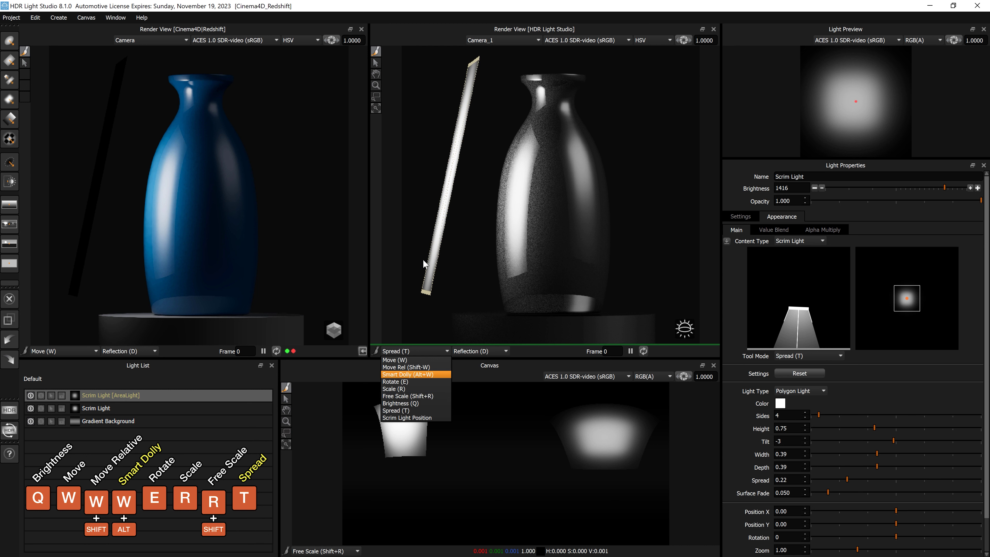
click(453, 74)
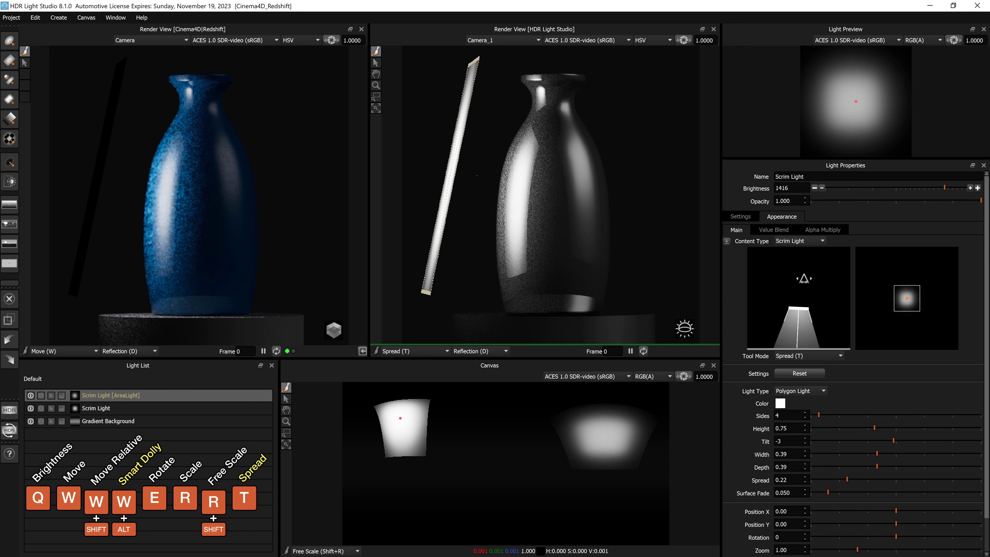
key(t)
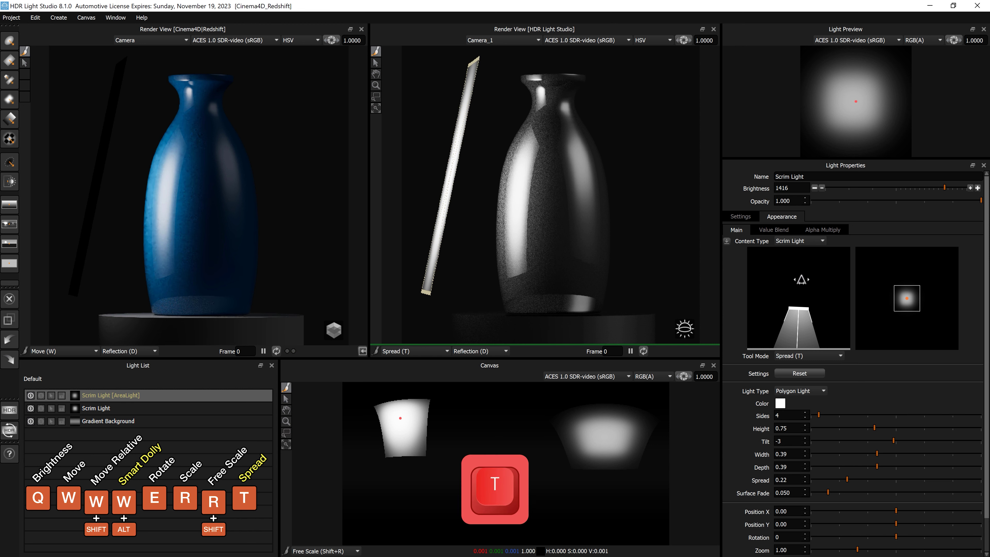
drag(581, 193, 572, 192)
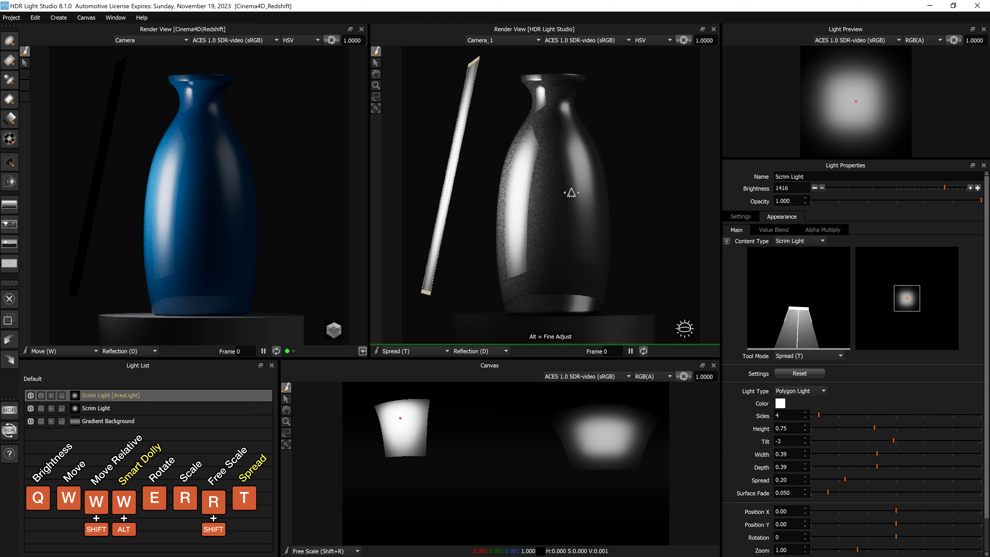
Step: Place the scrim effect at position X -0.24, Y 0.20 on the vase reflection and push the light farther away with Smart Dolly
click(416, 350)
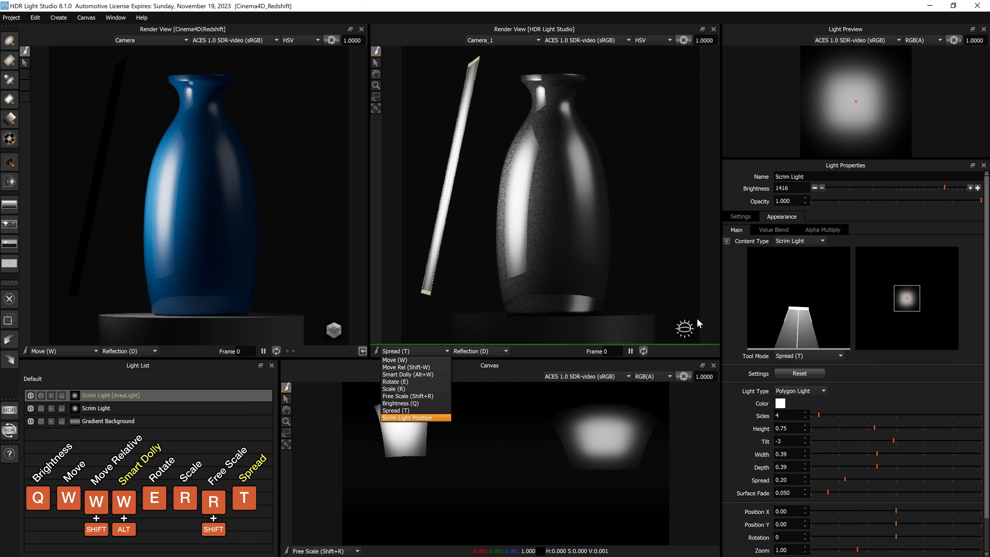
click(422, 419)
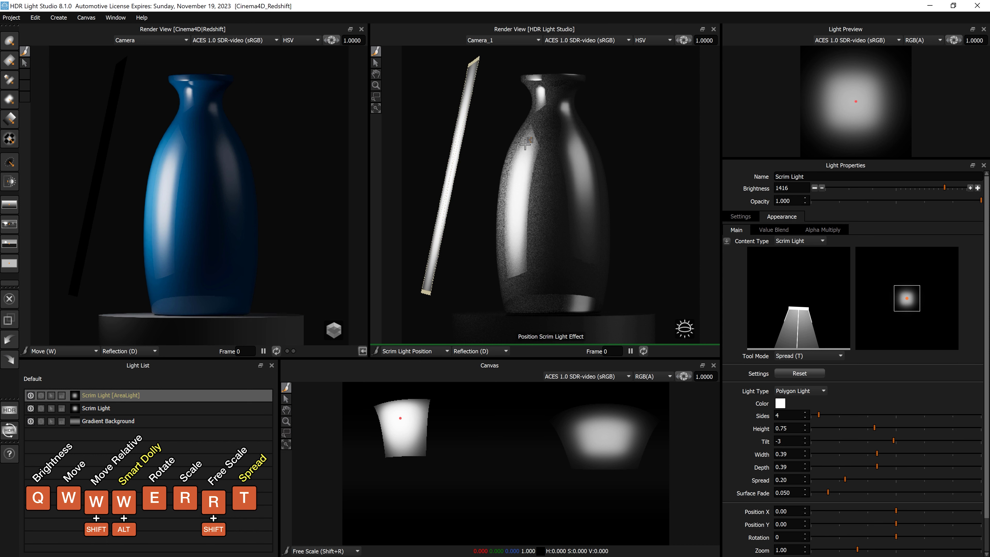
mouse_move(529, 145)
mouse_down()
mouse_move(529, 178)
mouse_move(533, 155)
mouse_up()
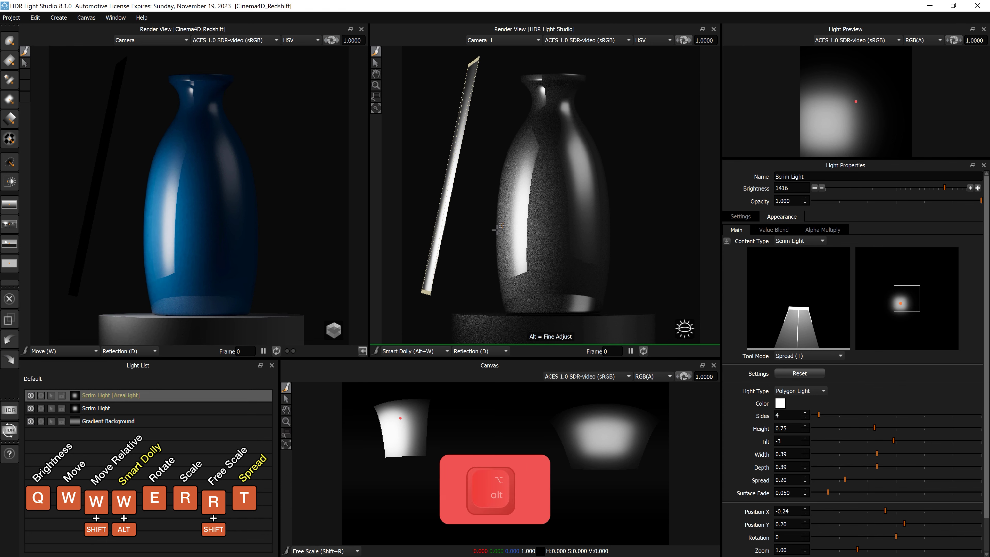
key(alt+w)
drag(497, 230, 557, 200)
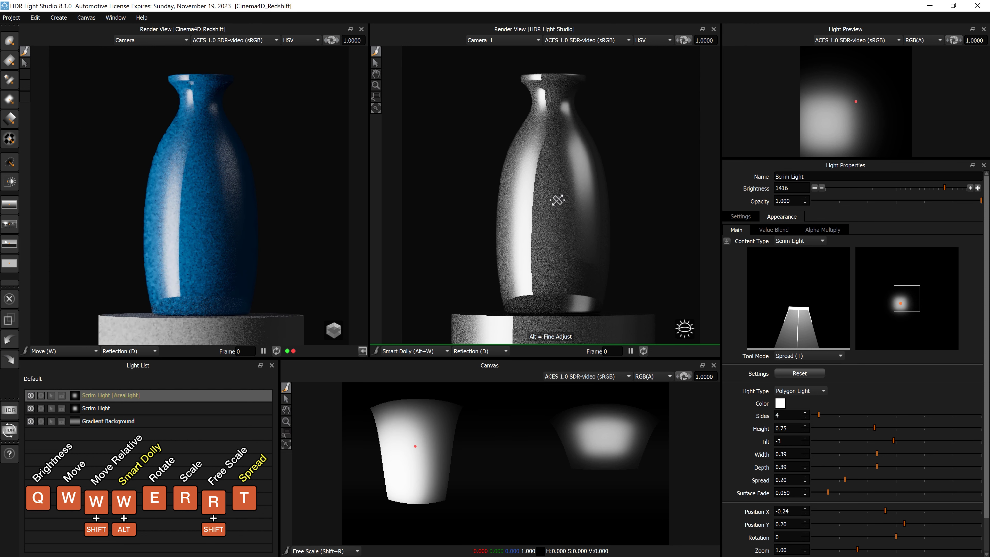
Step: Reposition the scrim effect on the vase to X -0.44, Y 0.02 and lower the light's brightness to 499
click(410, 351)
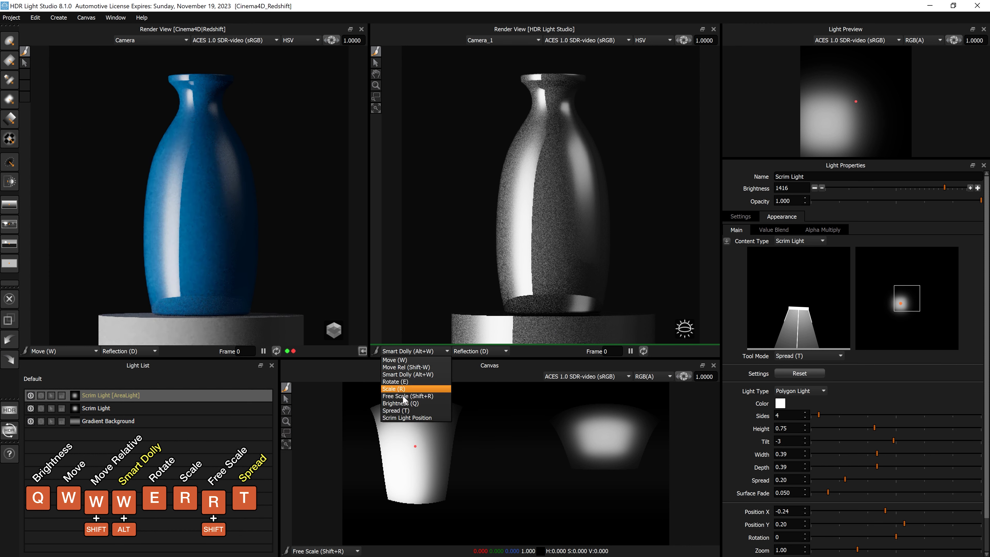
click(407, 417)
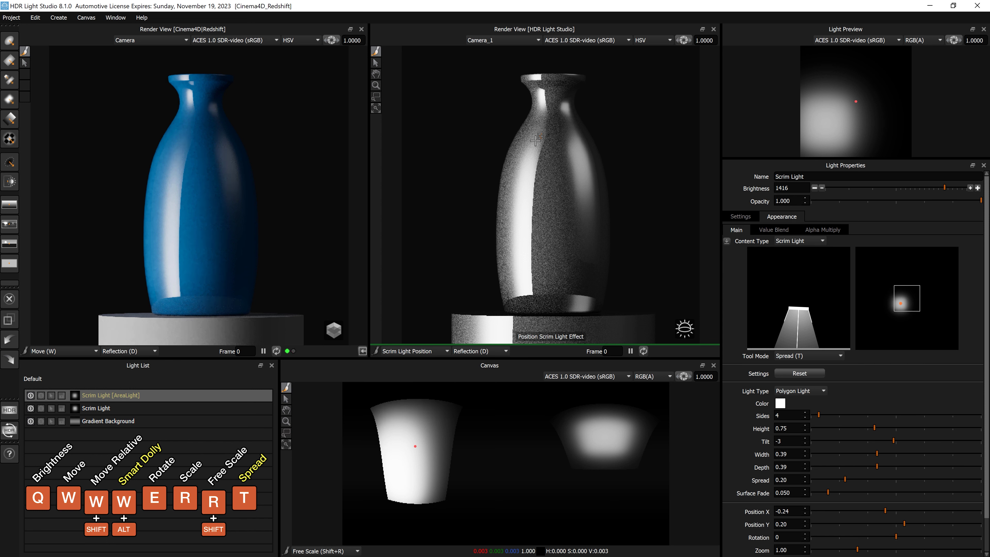
drag(539, 137, 513, 171)
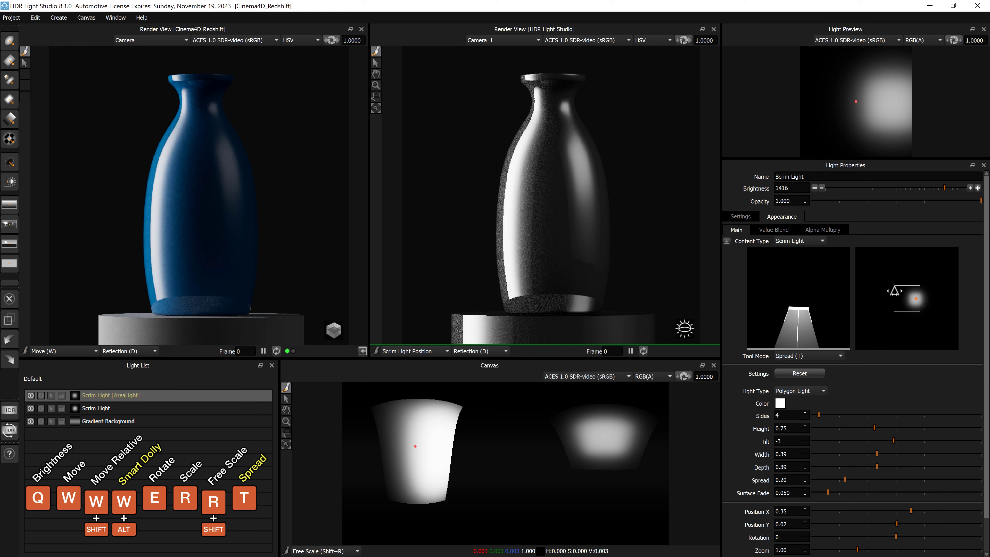
click(531, 194)
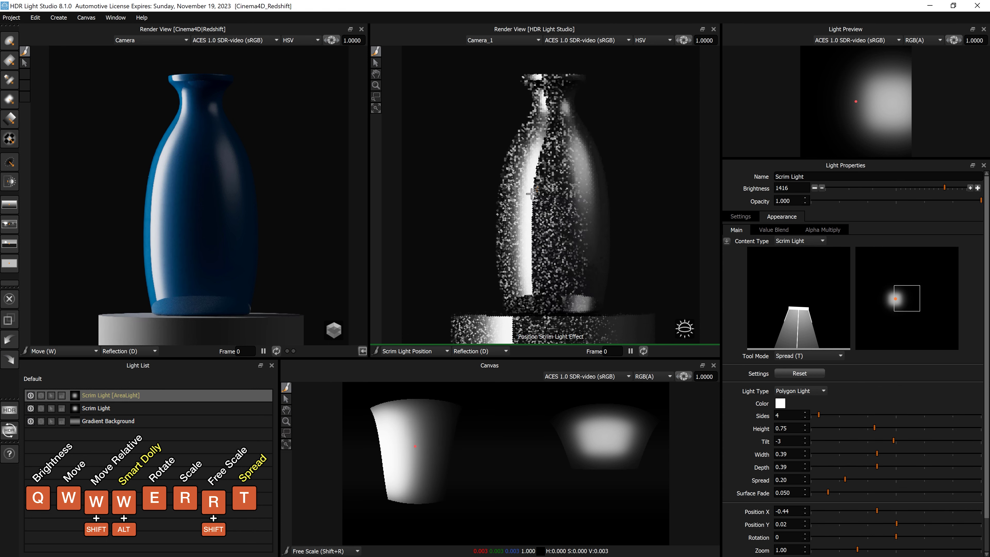
key(q)
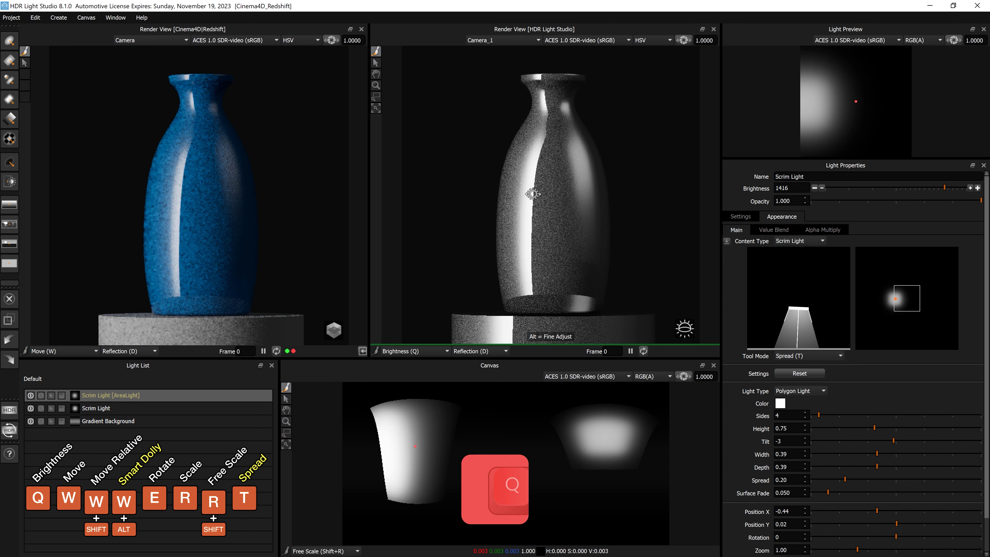
drag(549, 195, 515, 194)
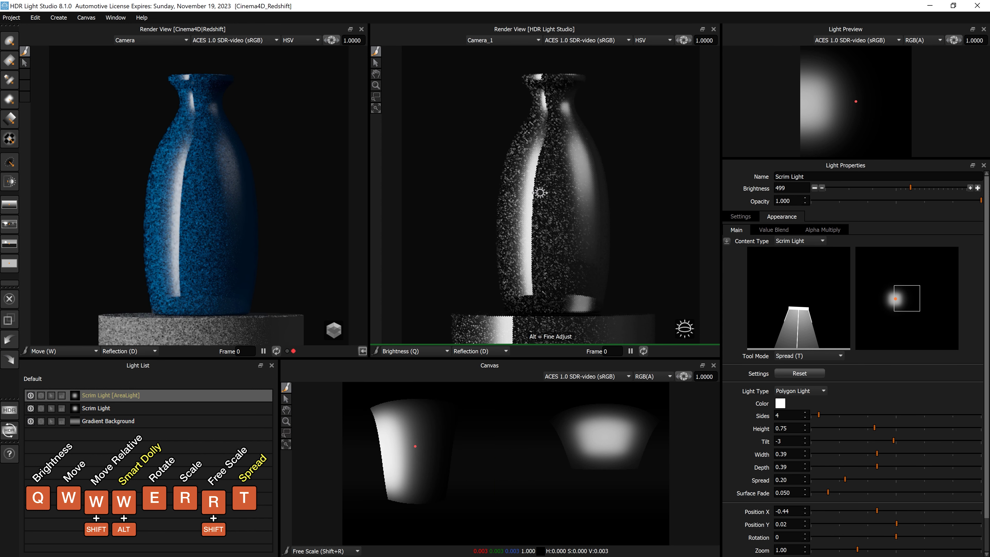
Step: Place the scrim effect at X -0.05, Y 0.05 on the vase and convert the area light back to a regular scrim light
click(420, 352)
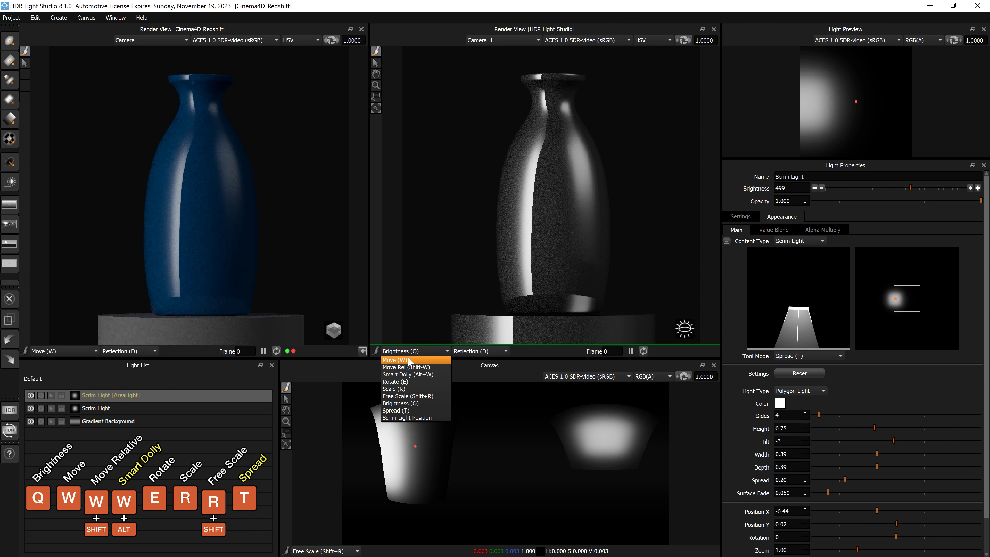
click(406, 418)
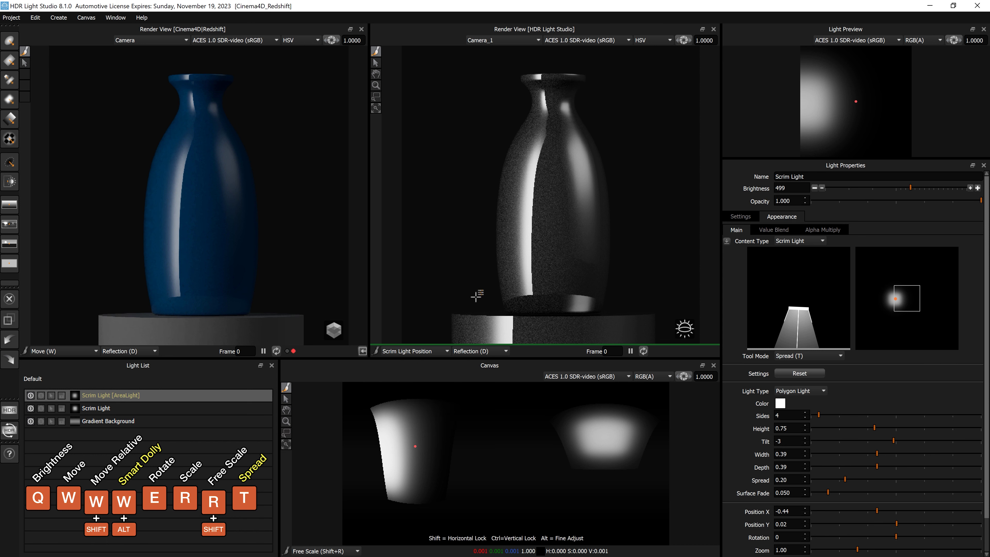
click(506, 223)
click(518, 195)
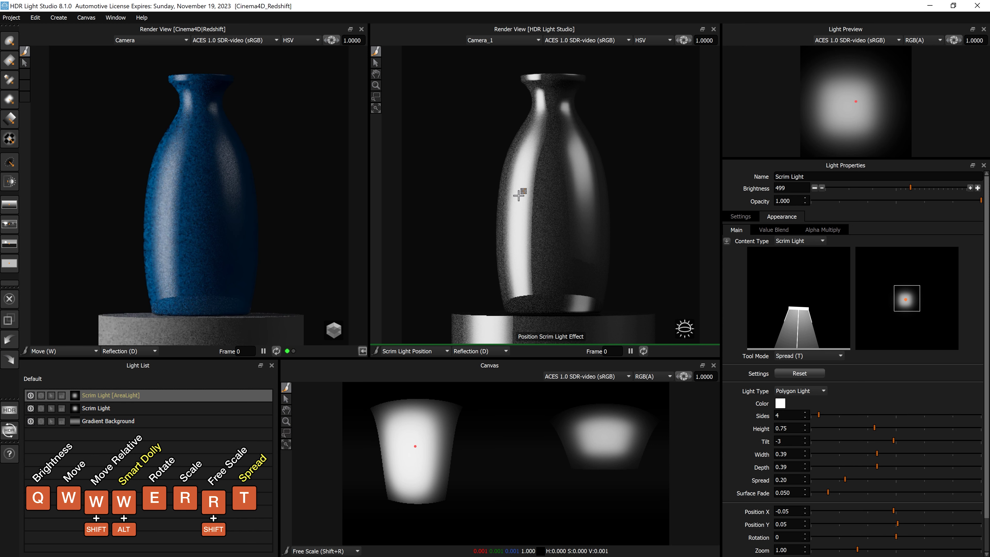
right_click(179, 397)
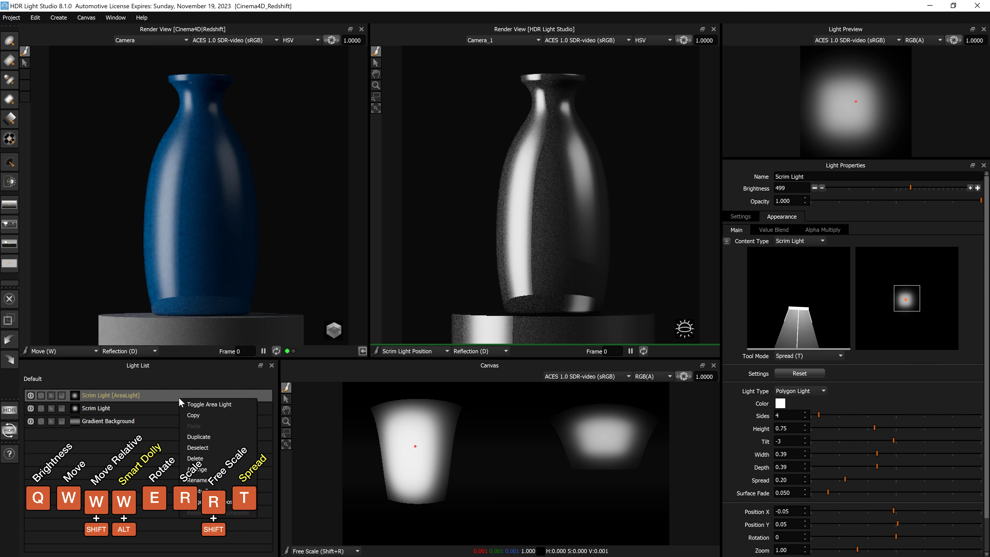
click(201, 404)
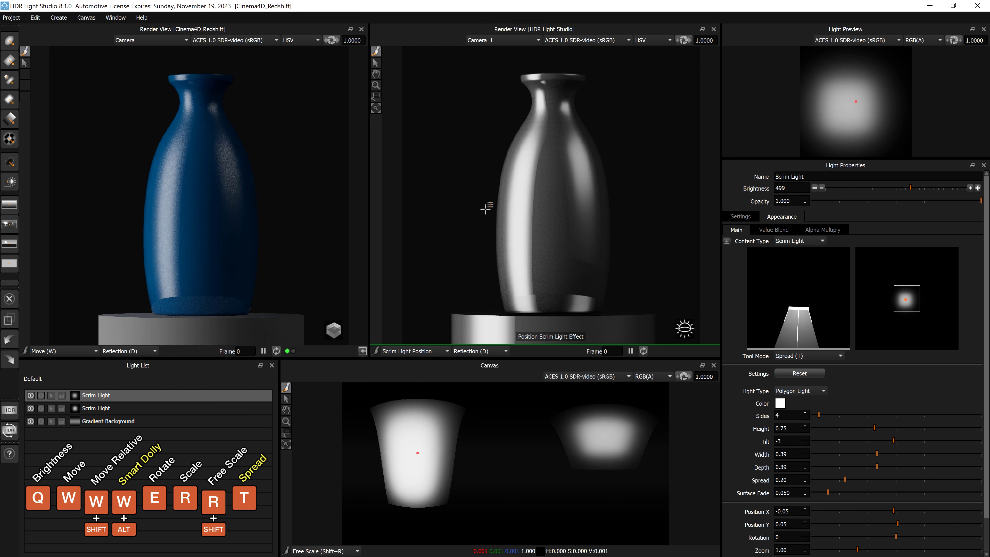
Step: Reposition the scrim light effect at several points across the vase reflection, finishing at position X -0.33, Y -0.02
click(540, 147)
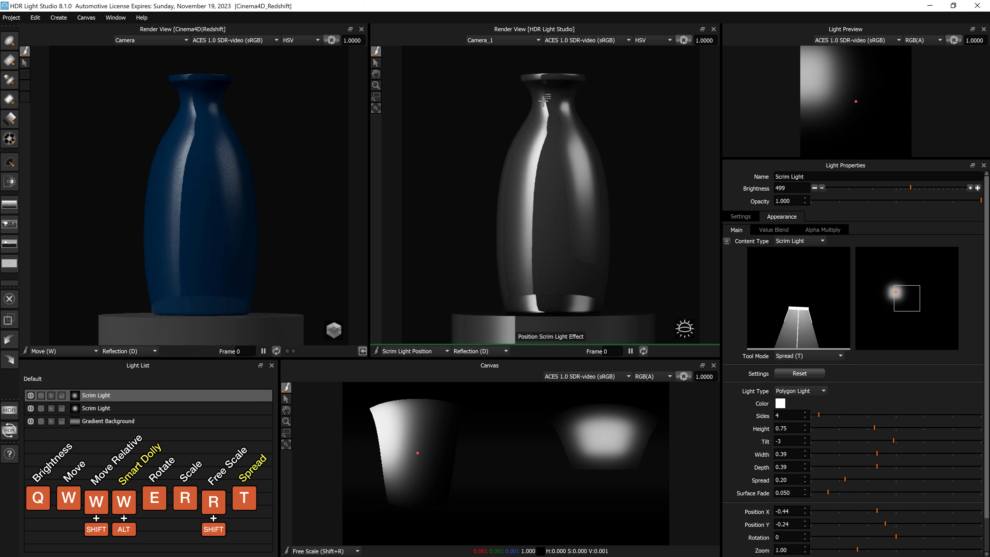
click(516, 145)
click(507, 179)
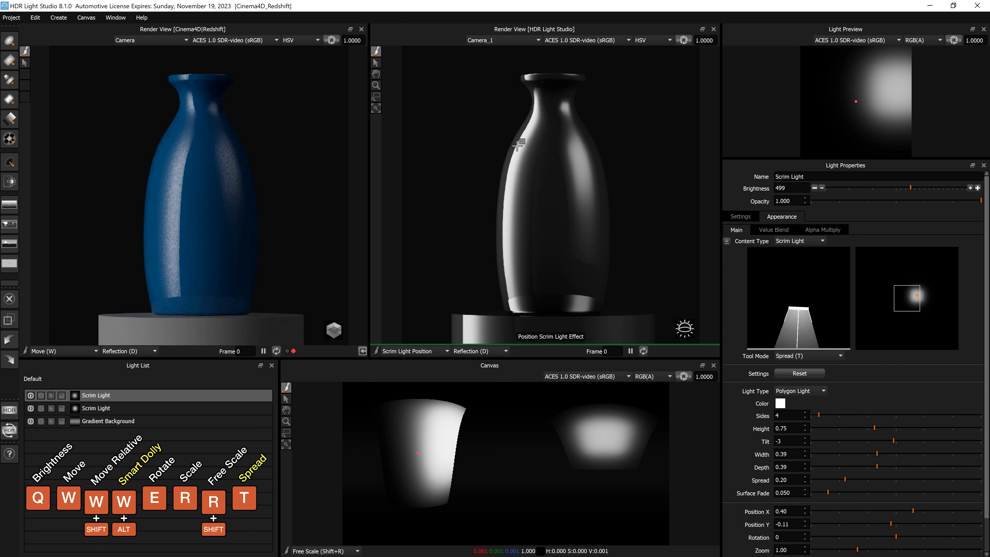
click(532, 189)
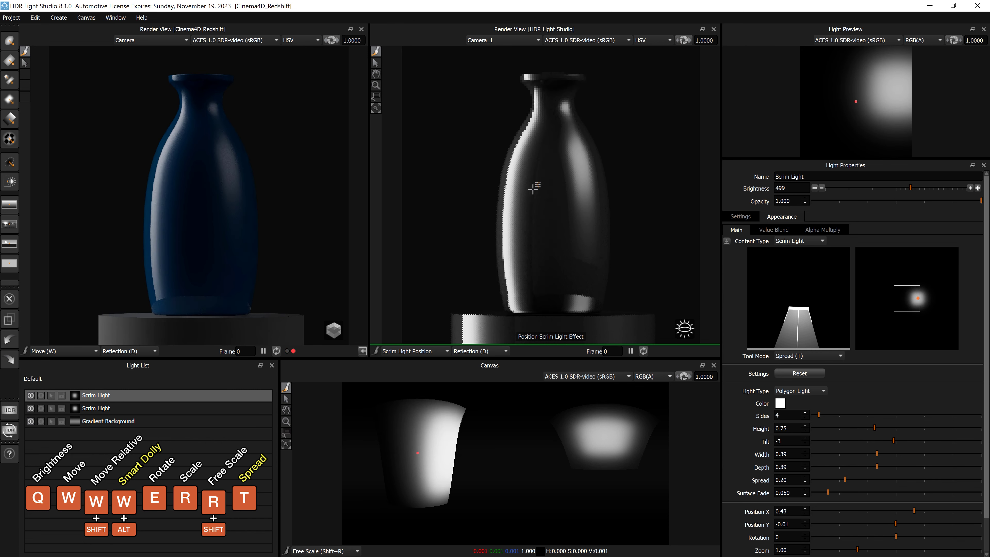
click(529, 189)
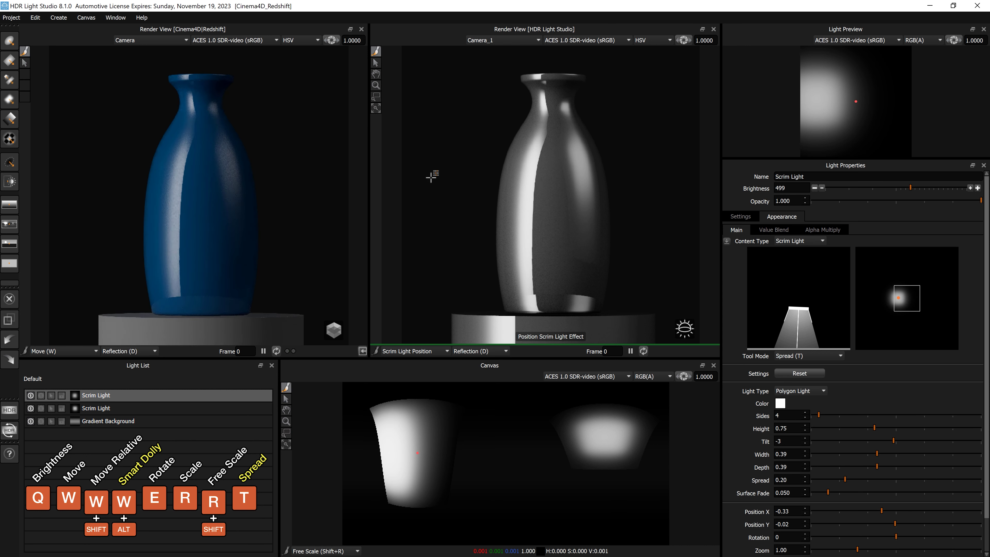
click(421, 351)
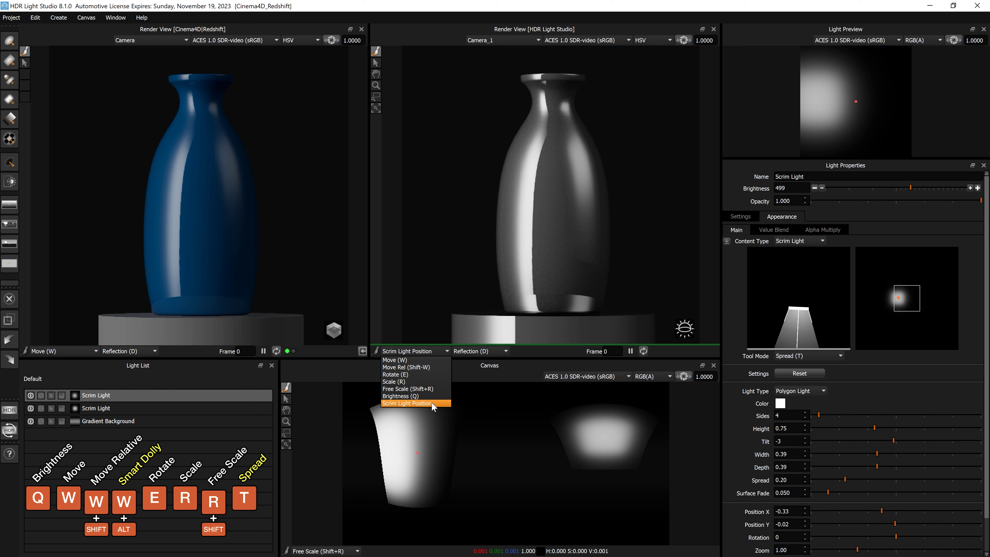
click(440, 351)
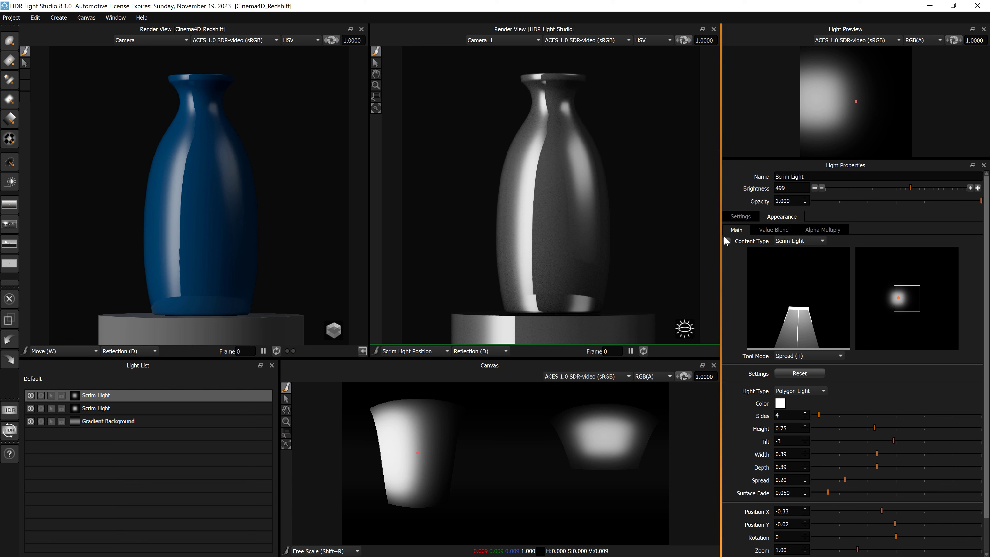
click(736, 216)
click(780, 216)
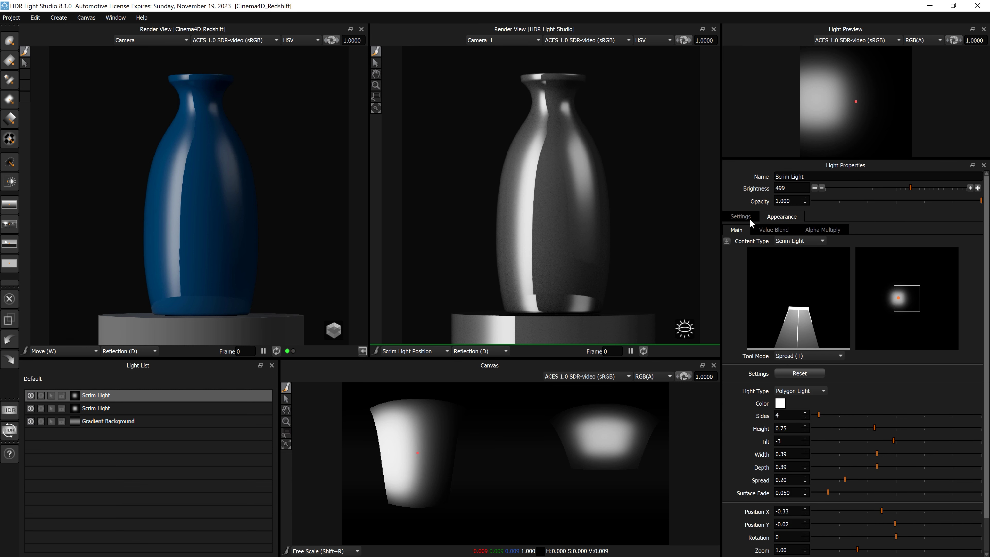
click(739, 218)
click(781, 217)
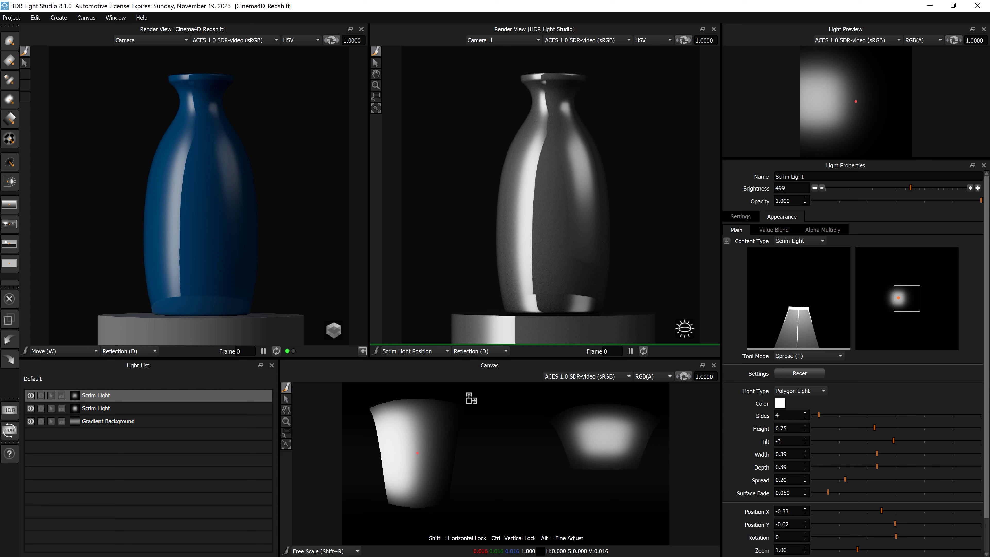
click(434, 352)
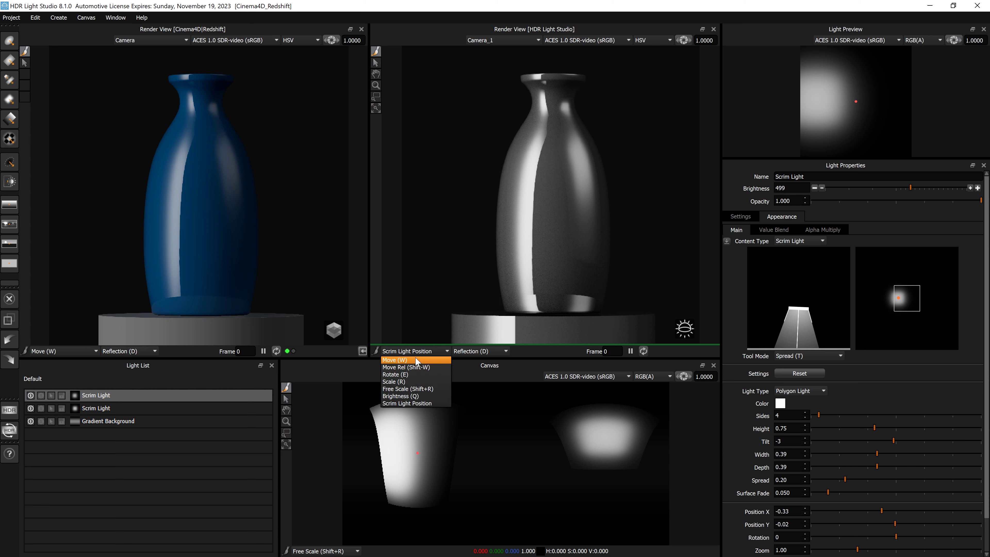
click(394, 11)
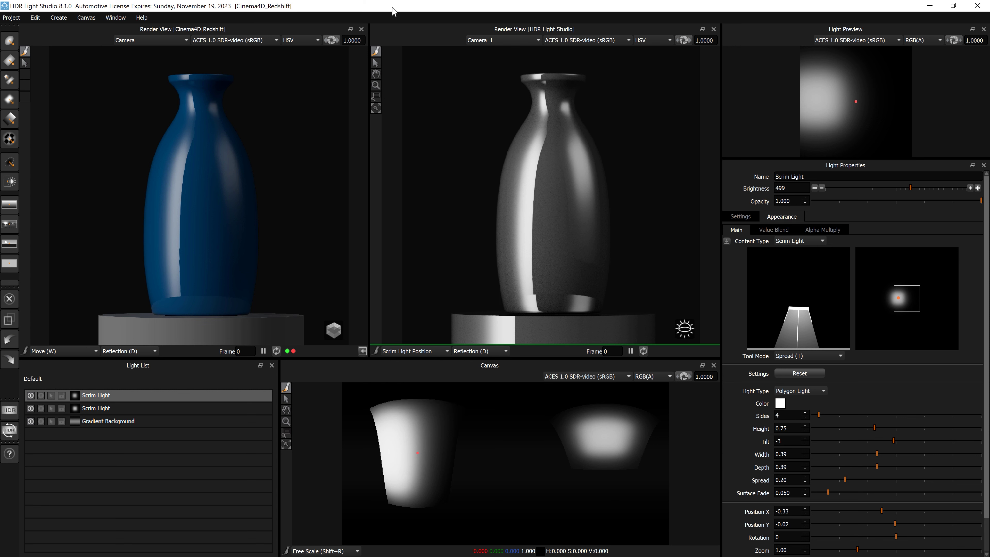